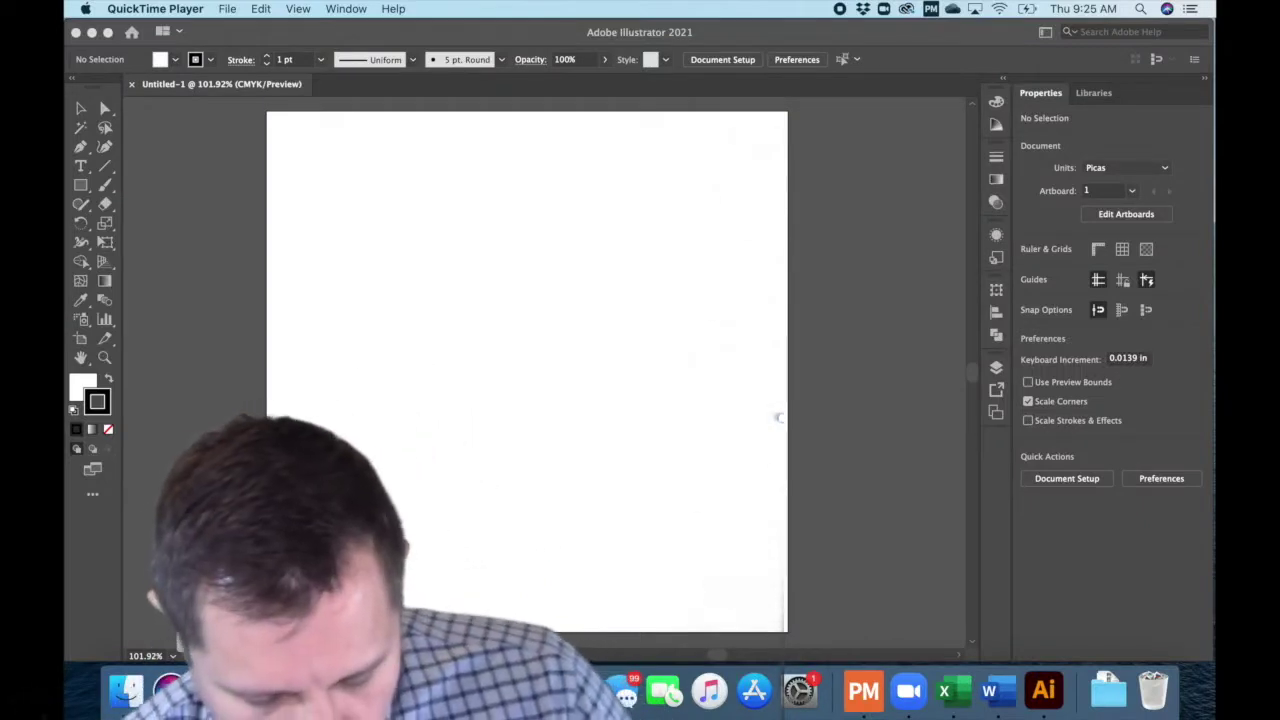
- Place the us_map_silhouette image from the Workspace folder in Downloads on the Illustrator artboard
click(126, 697)
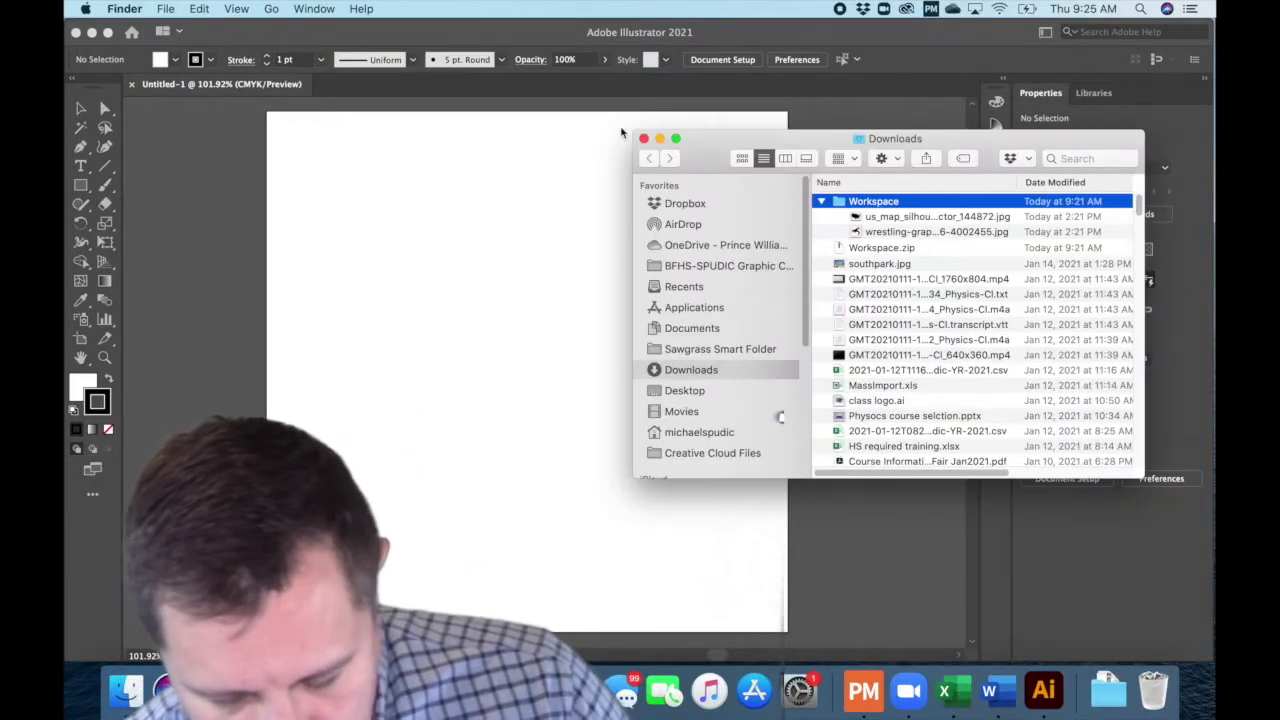
click(883, 217)
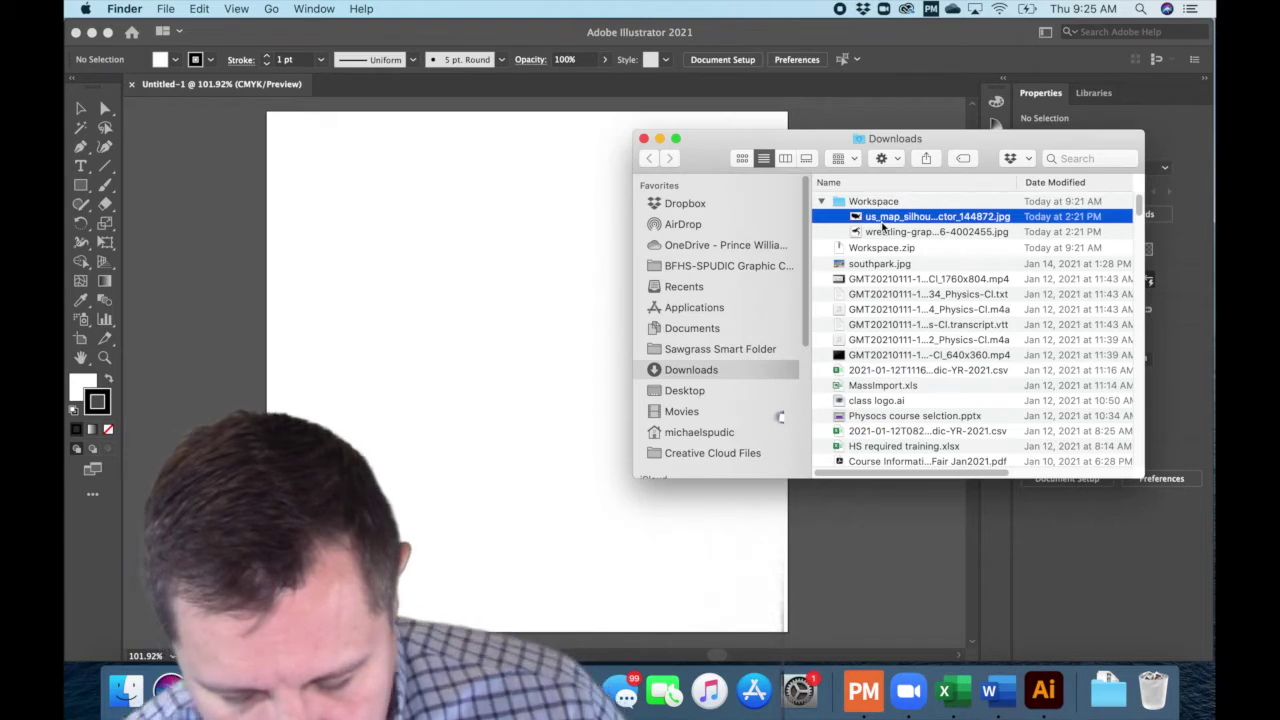
drag(883, 217, 495, 410)
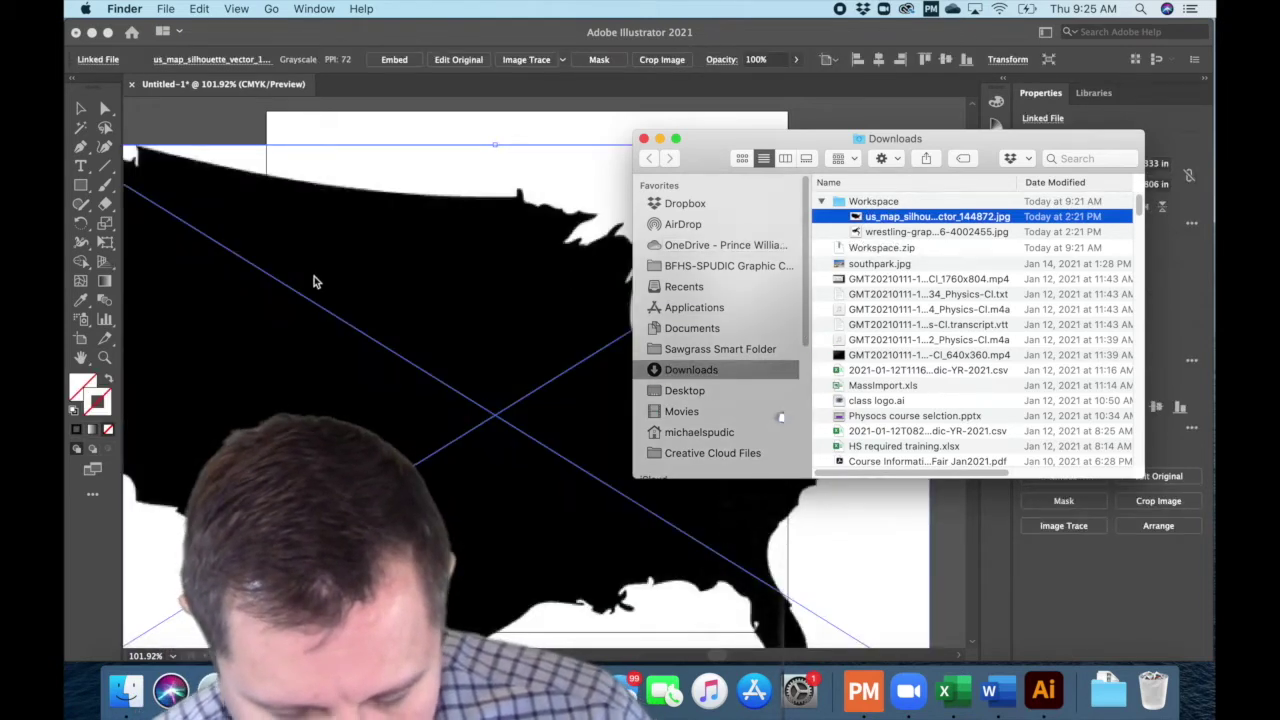
click(522, 40)
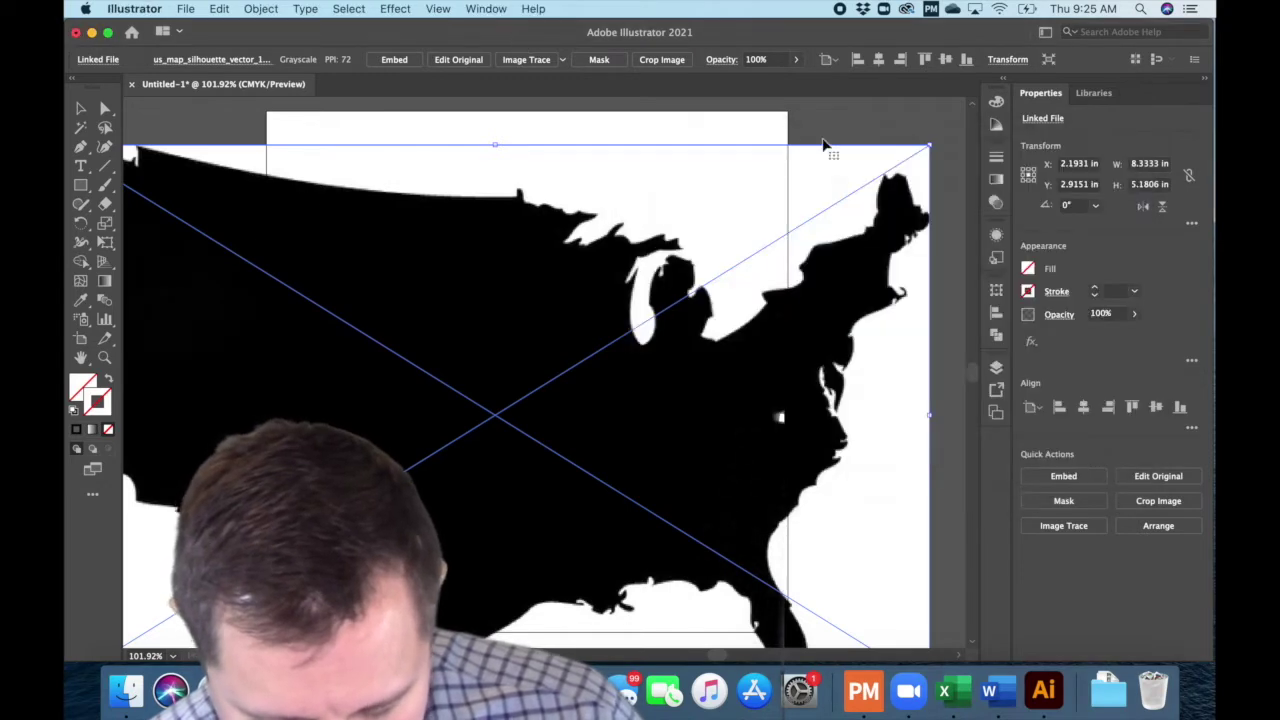
- Shrink and reposition the map image on the artboard, link its proportions and set its width to 4.8 in
drag(932, 147, 701, 244)
drag(447, 337, 563, 257)
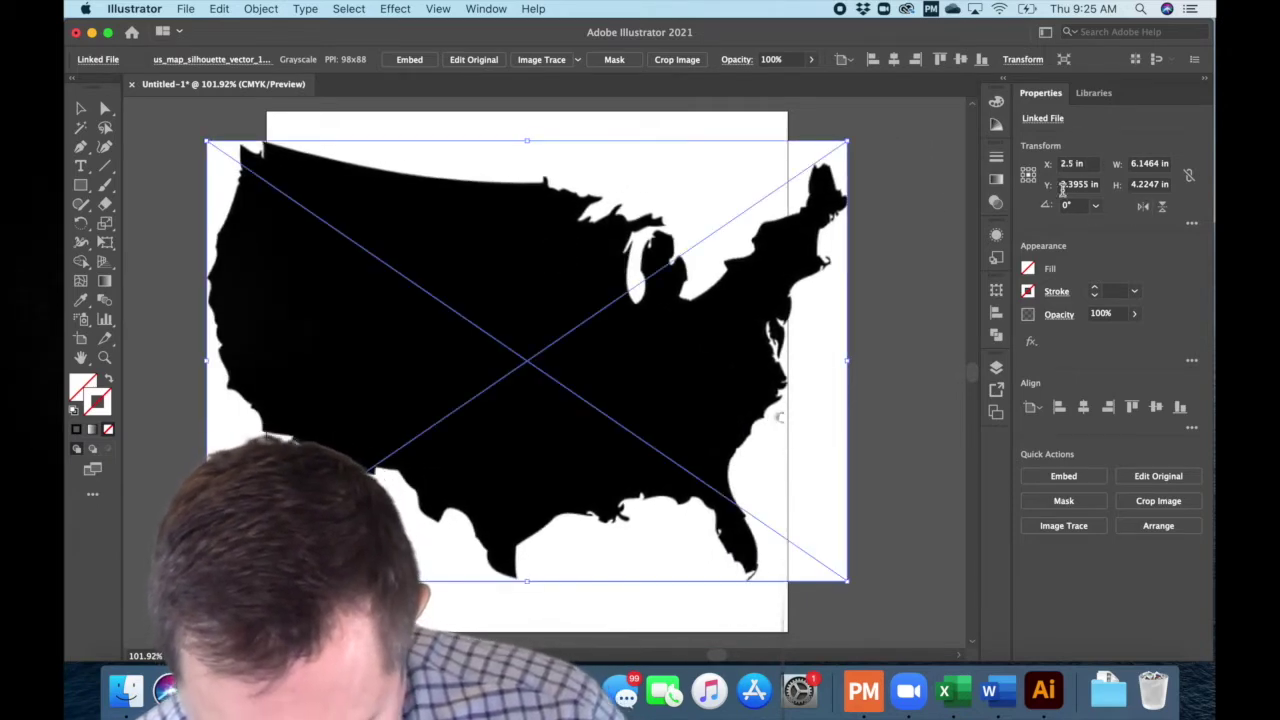
click(1189, 176)
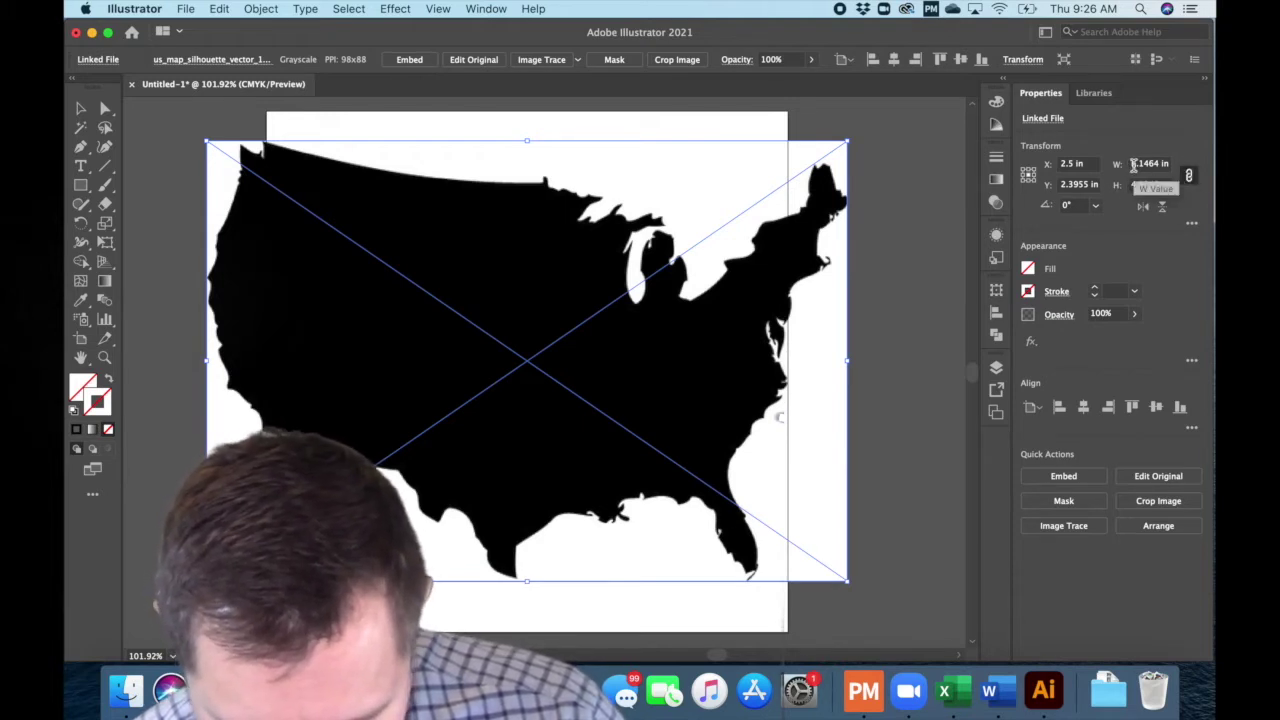
drag(1134, 163, 1172, 165)
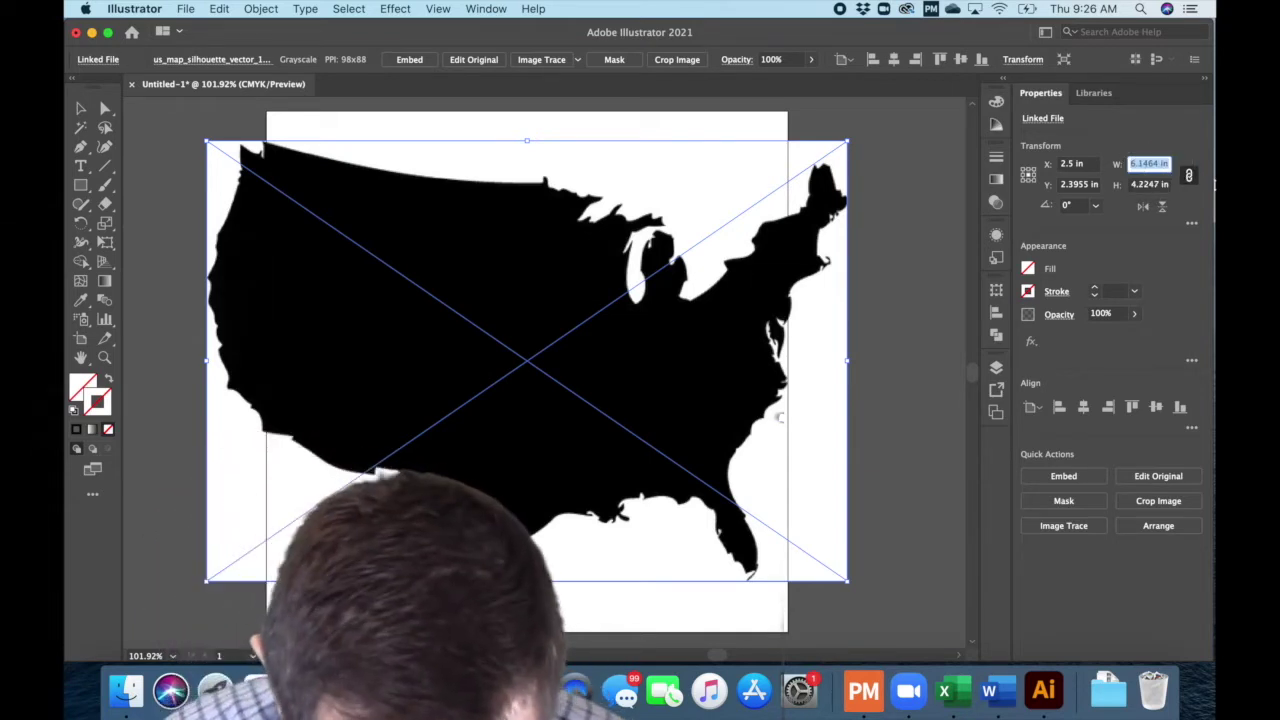
text(4.8)
key(Tab)
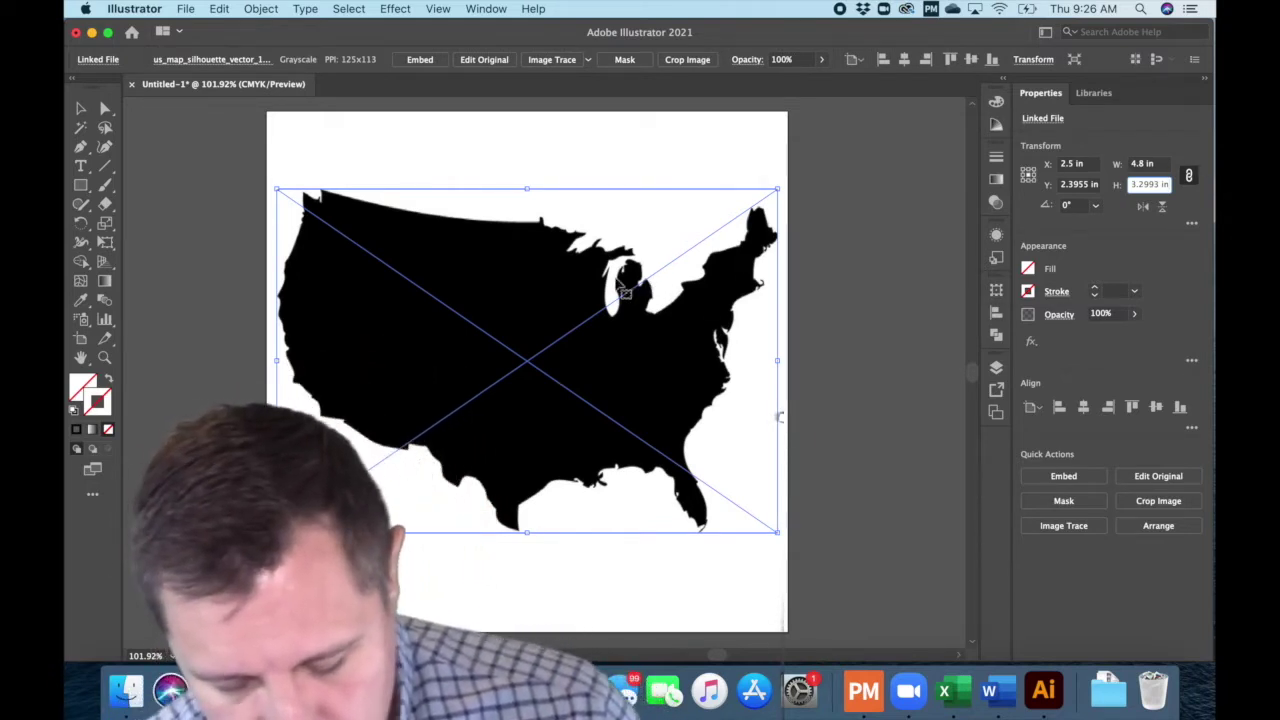
click(544, 306)
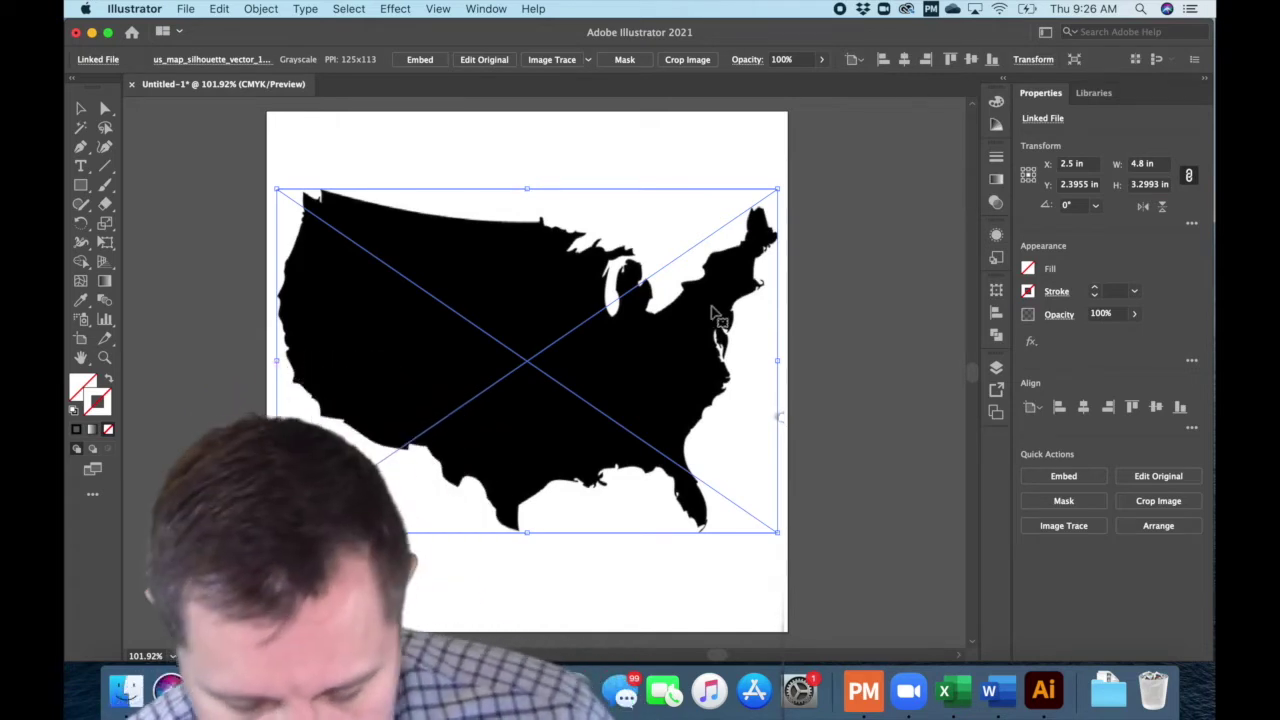
- Apply an Image Trace with the default preset to the map image
click(1078, 536)
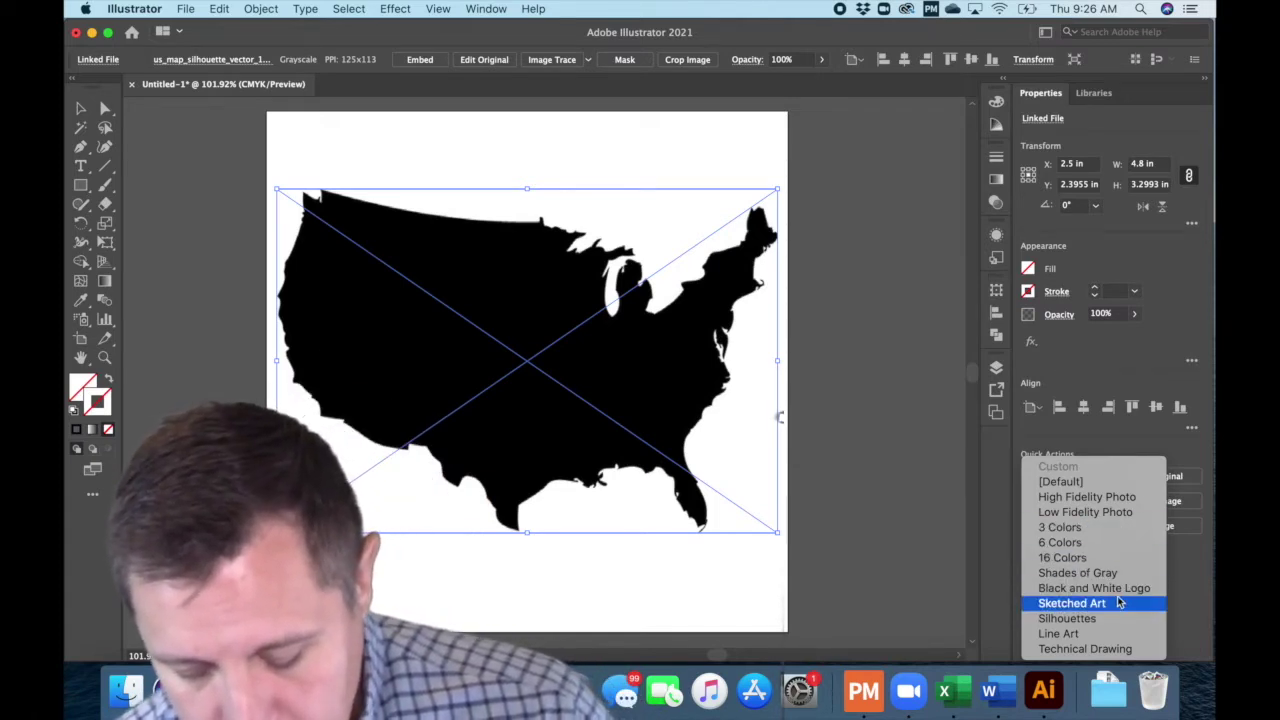
click(941, 332)
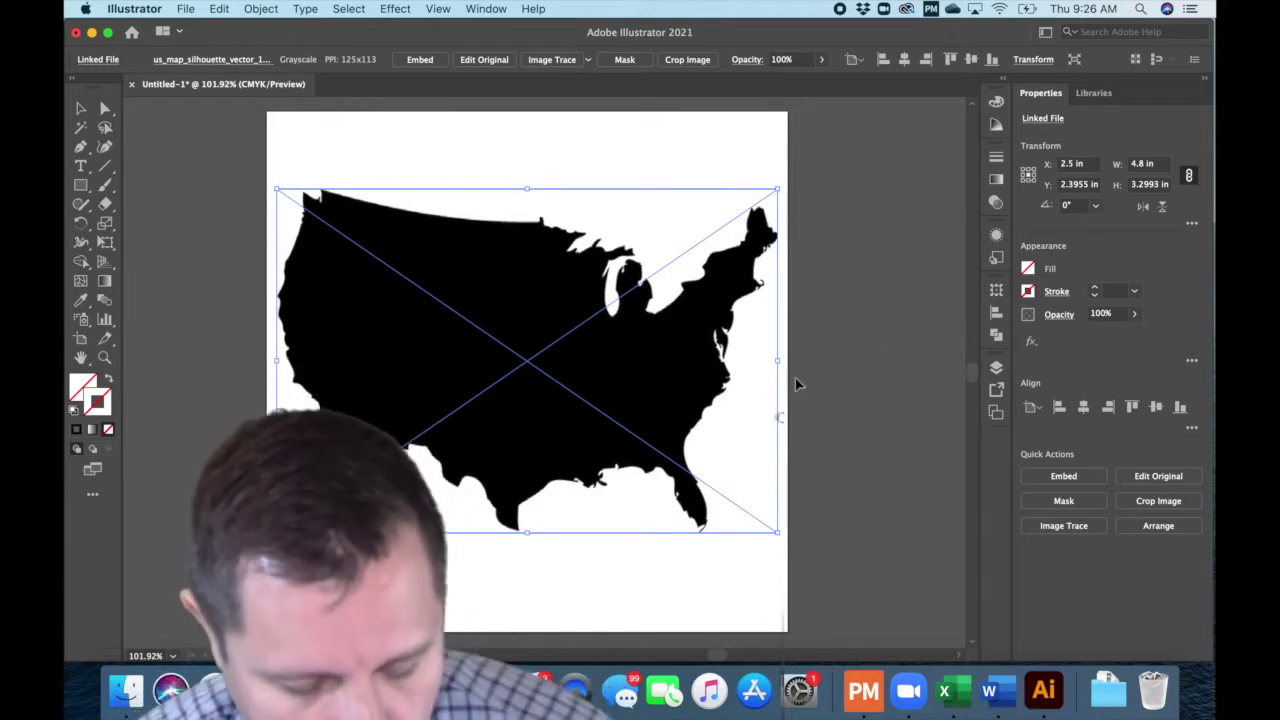
click(258, 9)
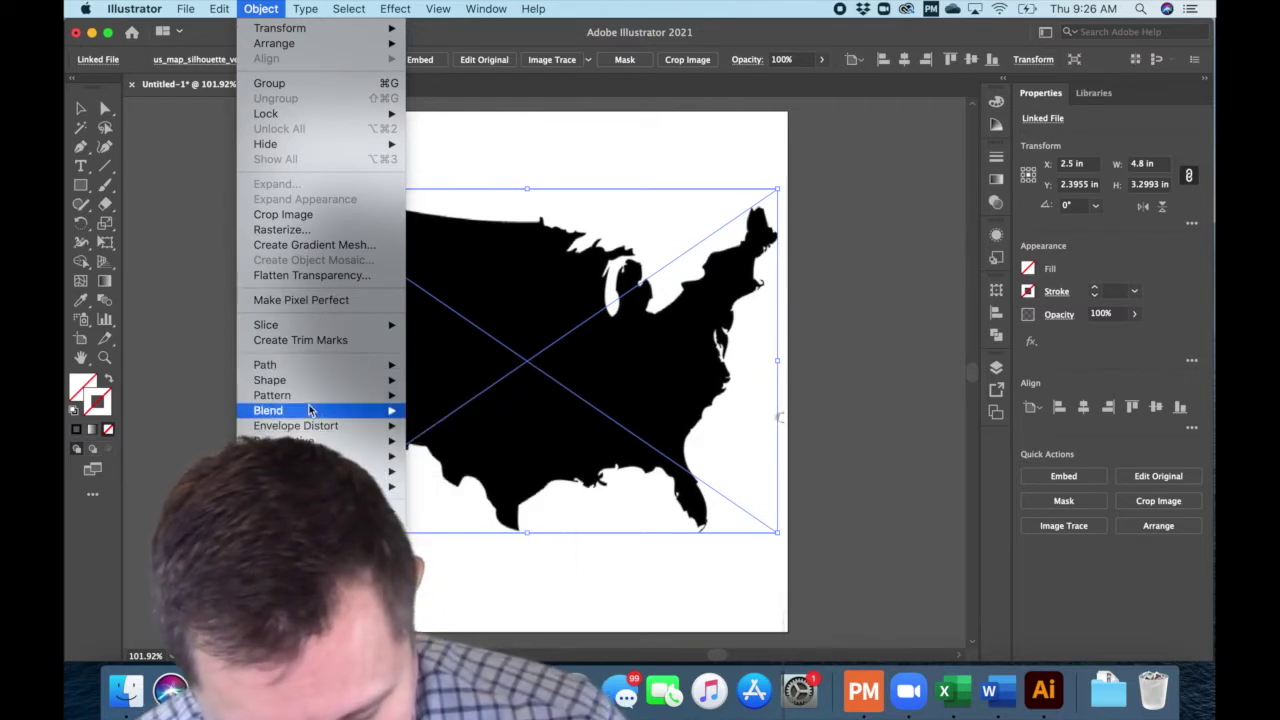
mouse_move(312, 389)
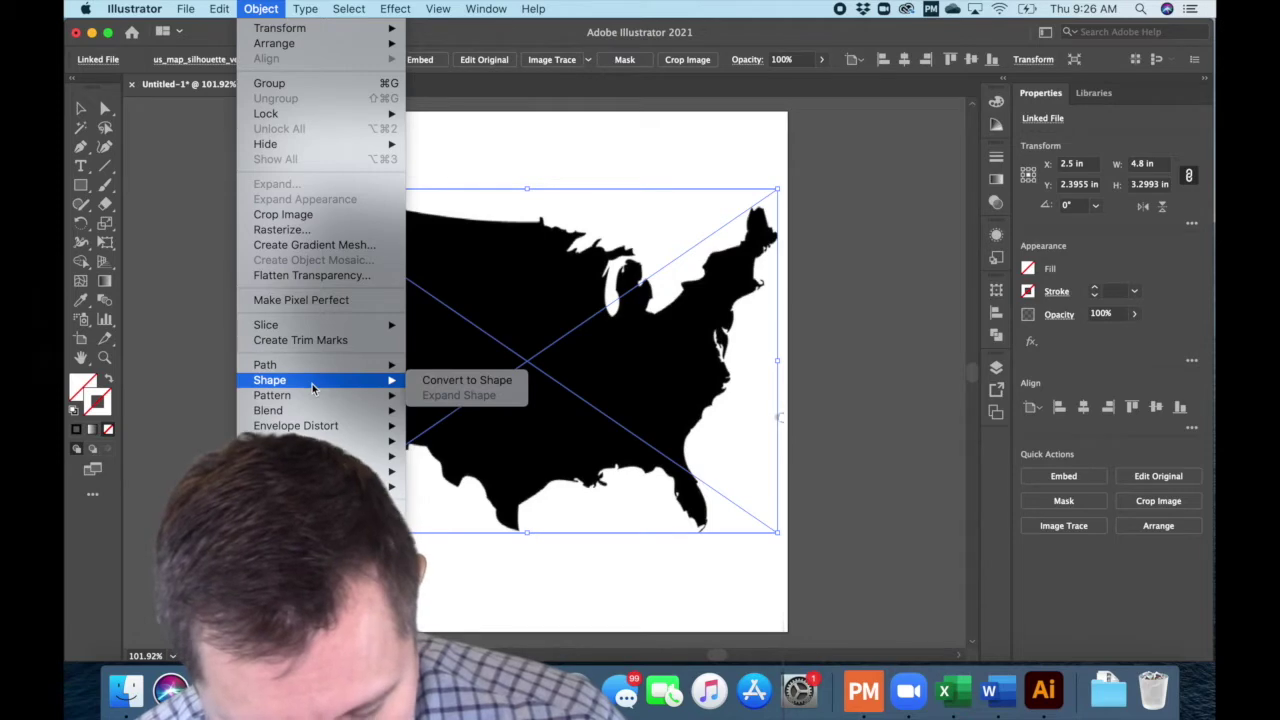
mouse_move(330, 471)
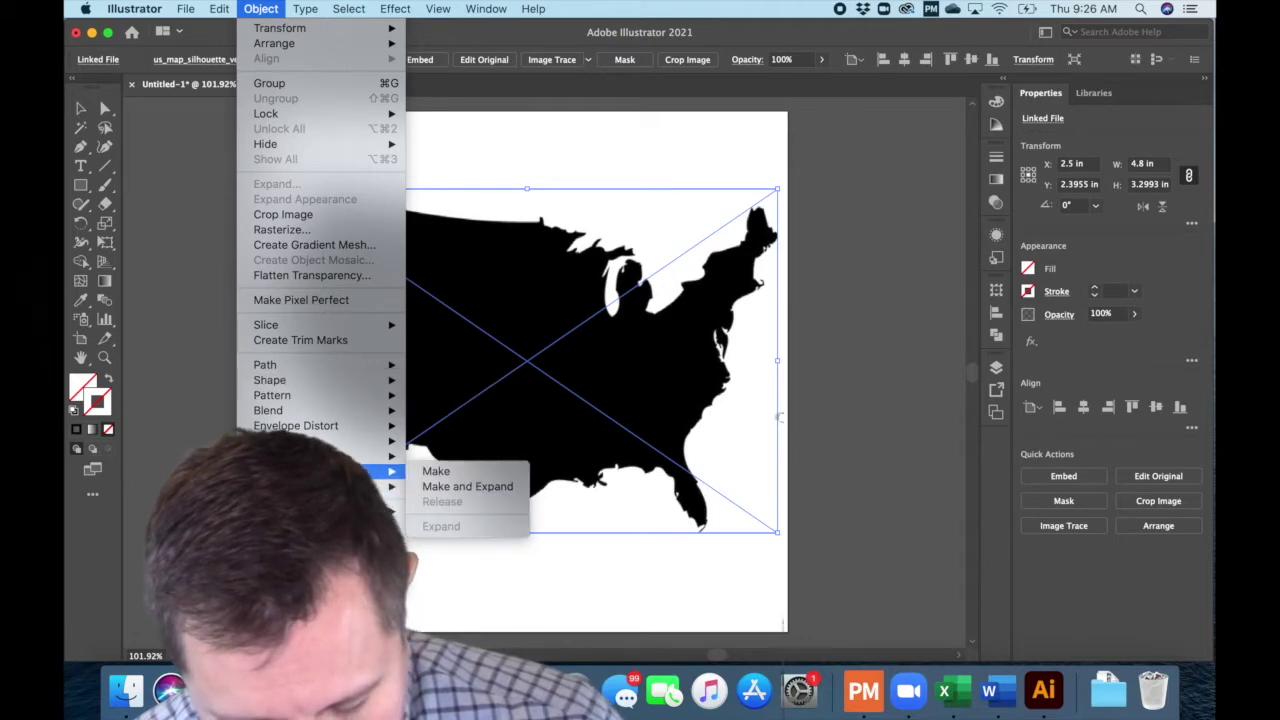
click(437, 471)
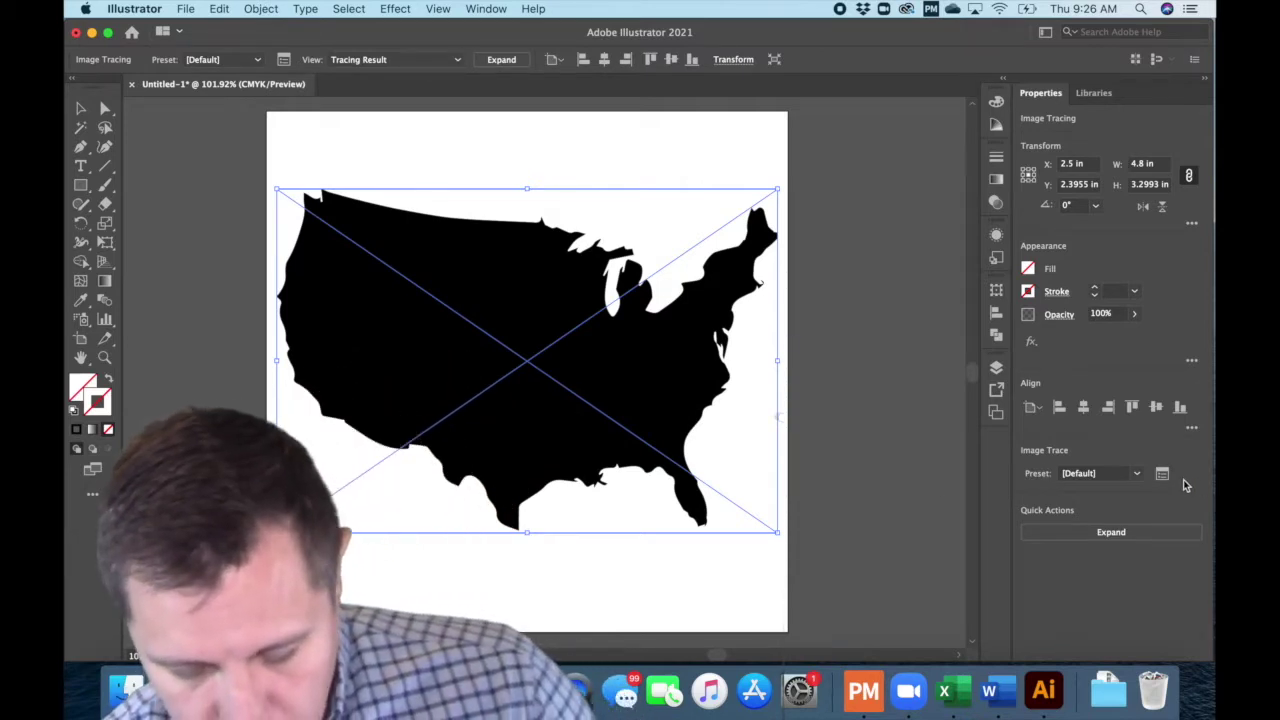
- Set the map tracing's Paths to 67% and turn on Ignore White in the advanced Image Trace options
click(283, 59)
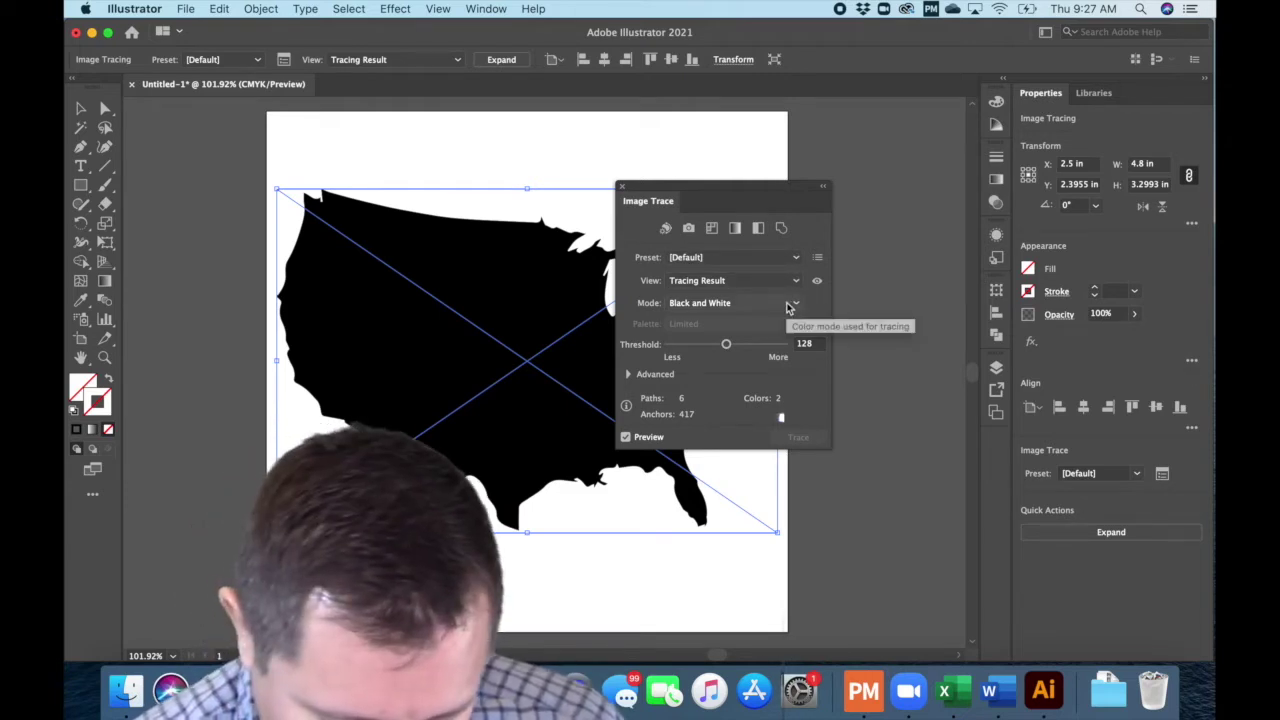
click(627, 375)
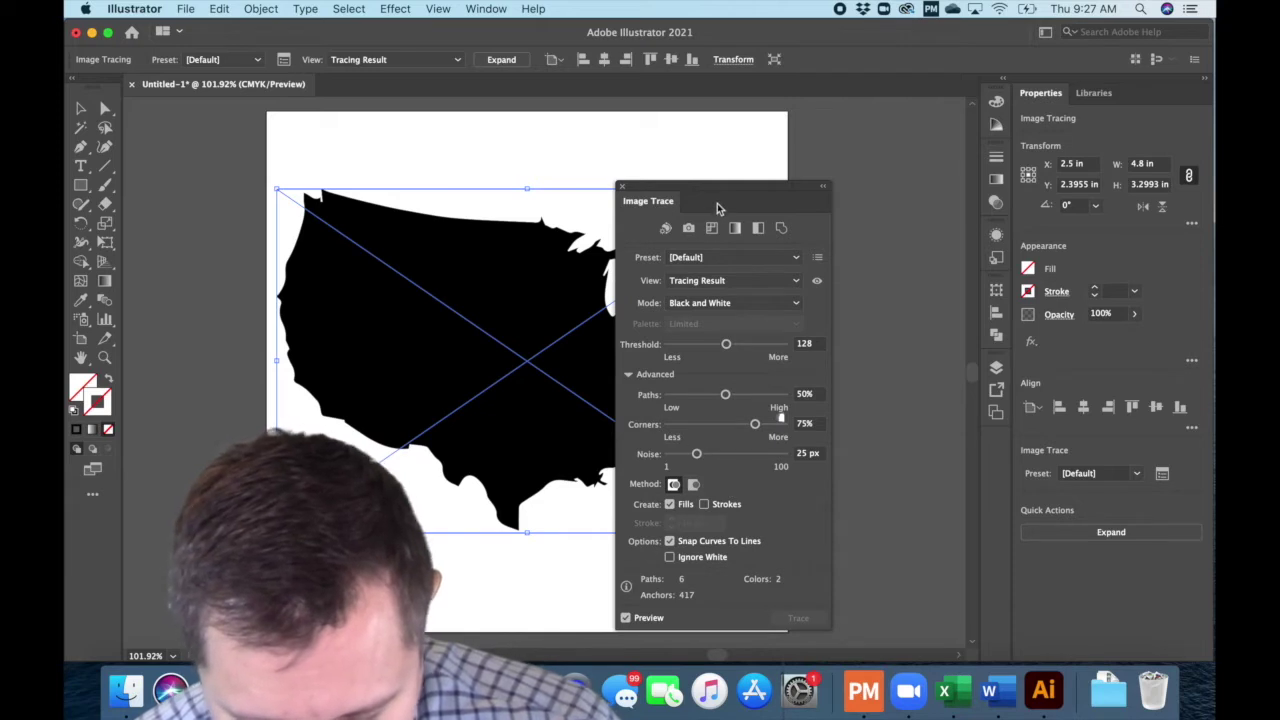
mouse_move(717, 206)
mouse_down()
mouse_move(943, 137)
mouse_move(979, 141)
mouse_up()
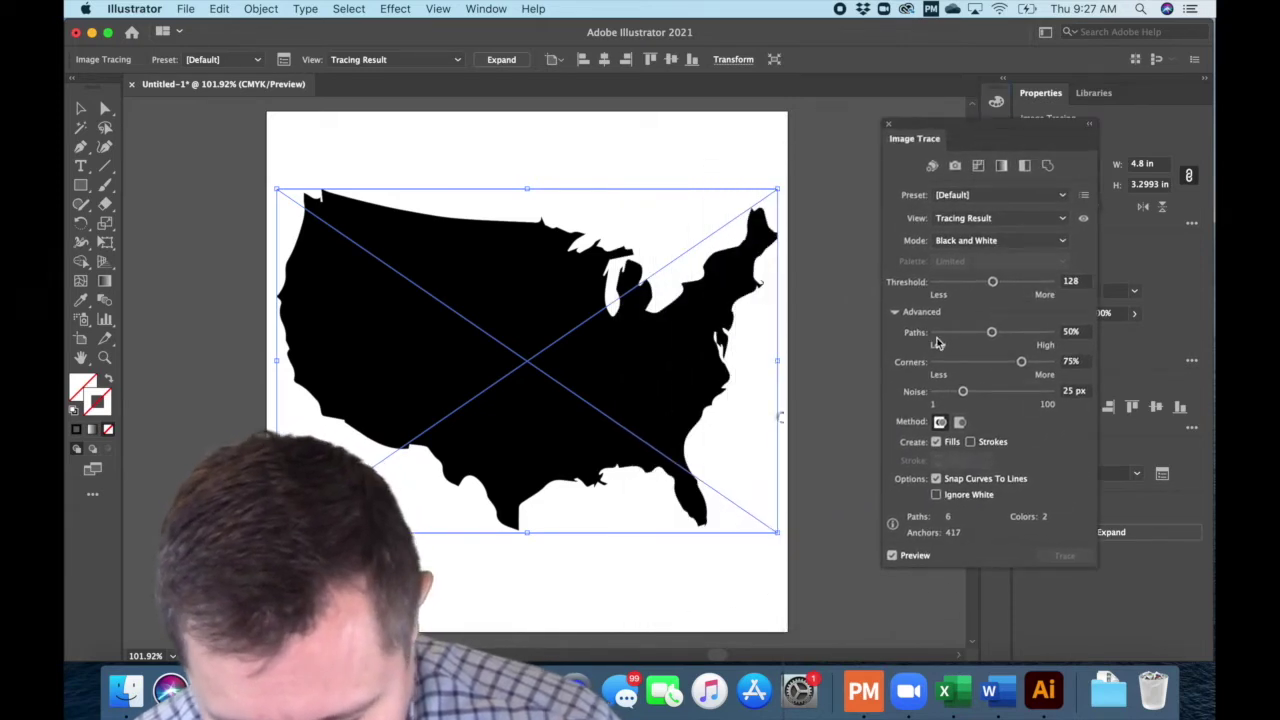
drag(993, 333, 1013, 334)
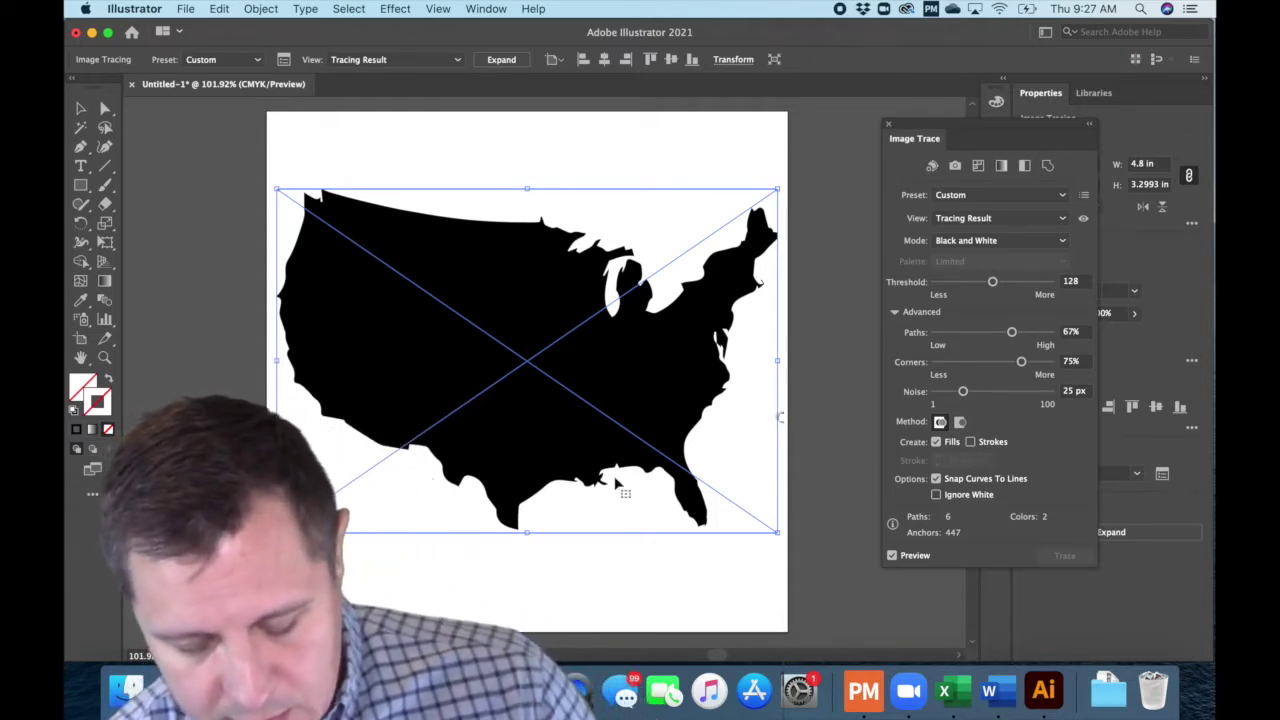
click(936, 496)
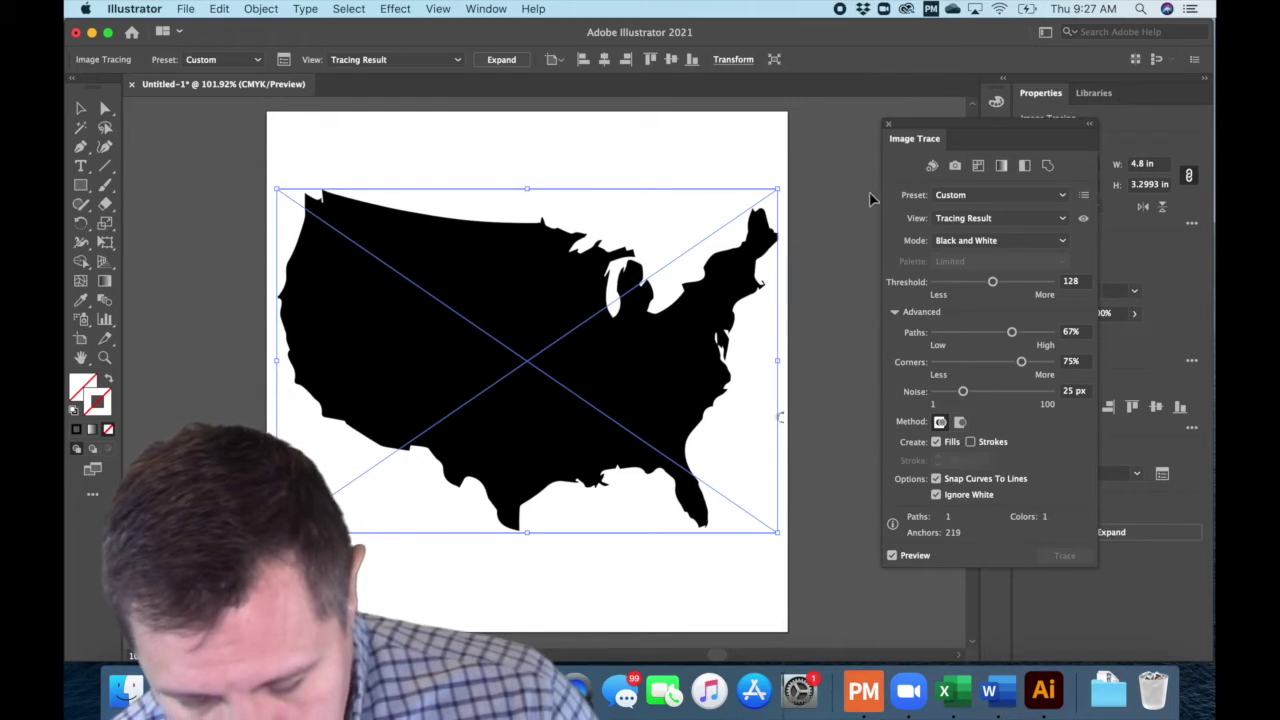
drag(983, 120, 763, 123)
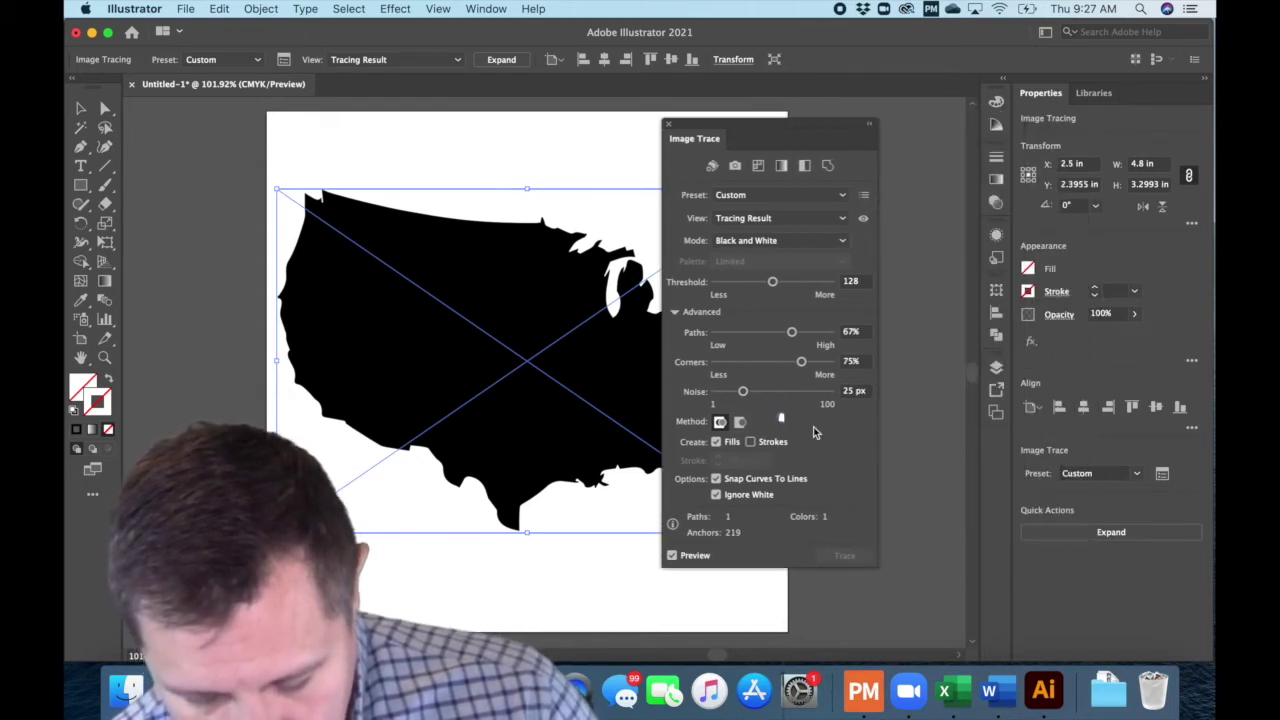
click(670, 125)
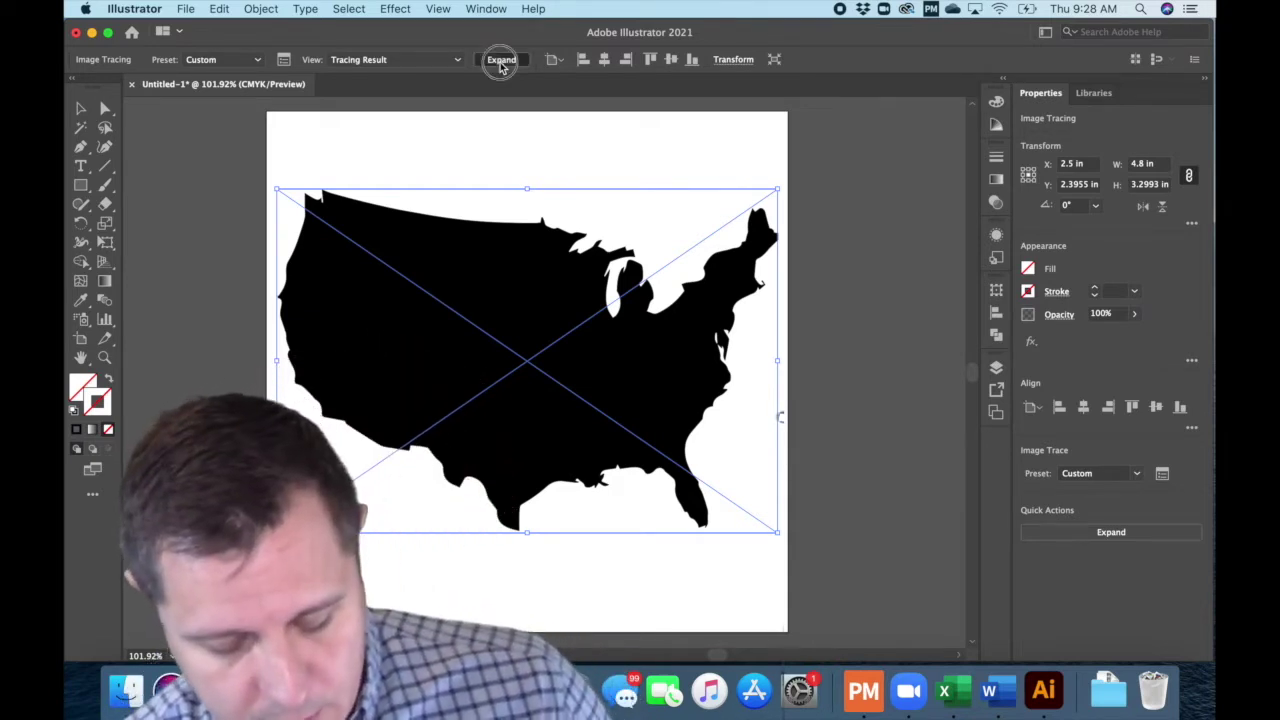
- Expand the map tracing into vector paths, inspect its anchor points with the Direct Selection tool, and deselect it
click(500, 60)
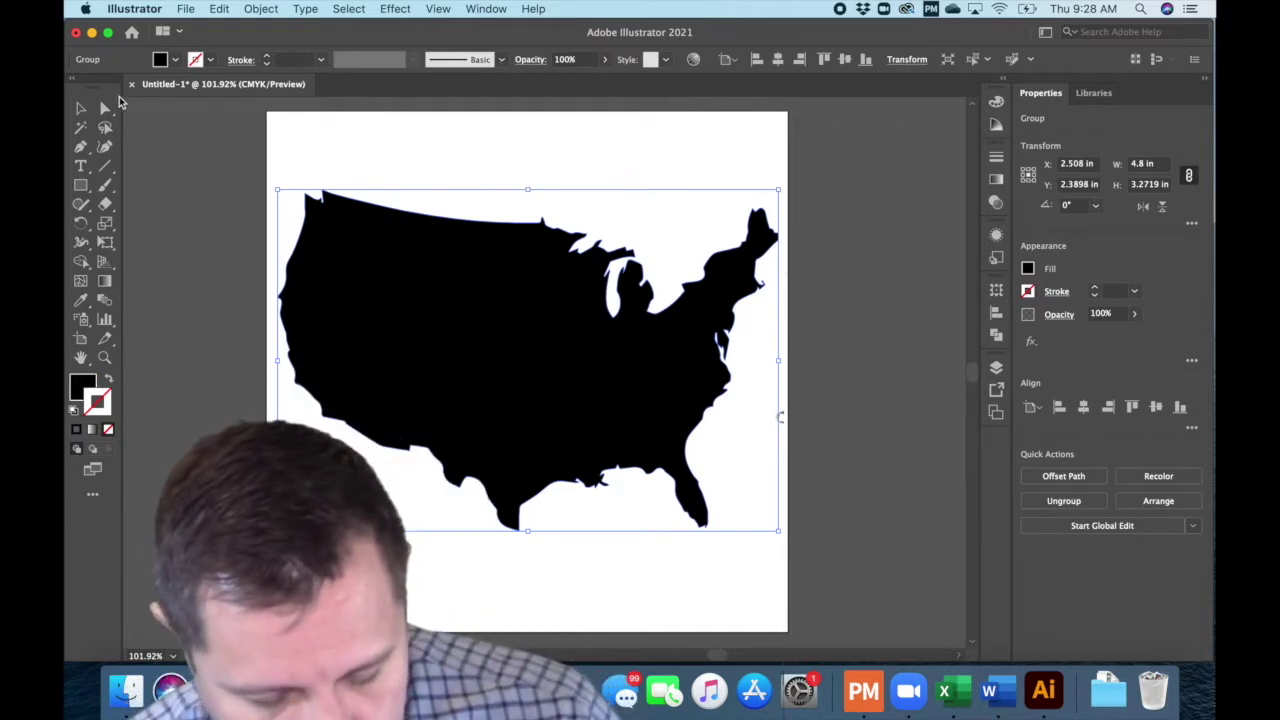
click(106, 109)
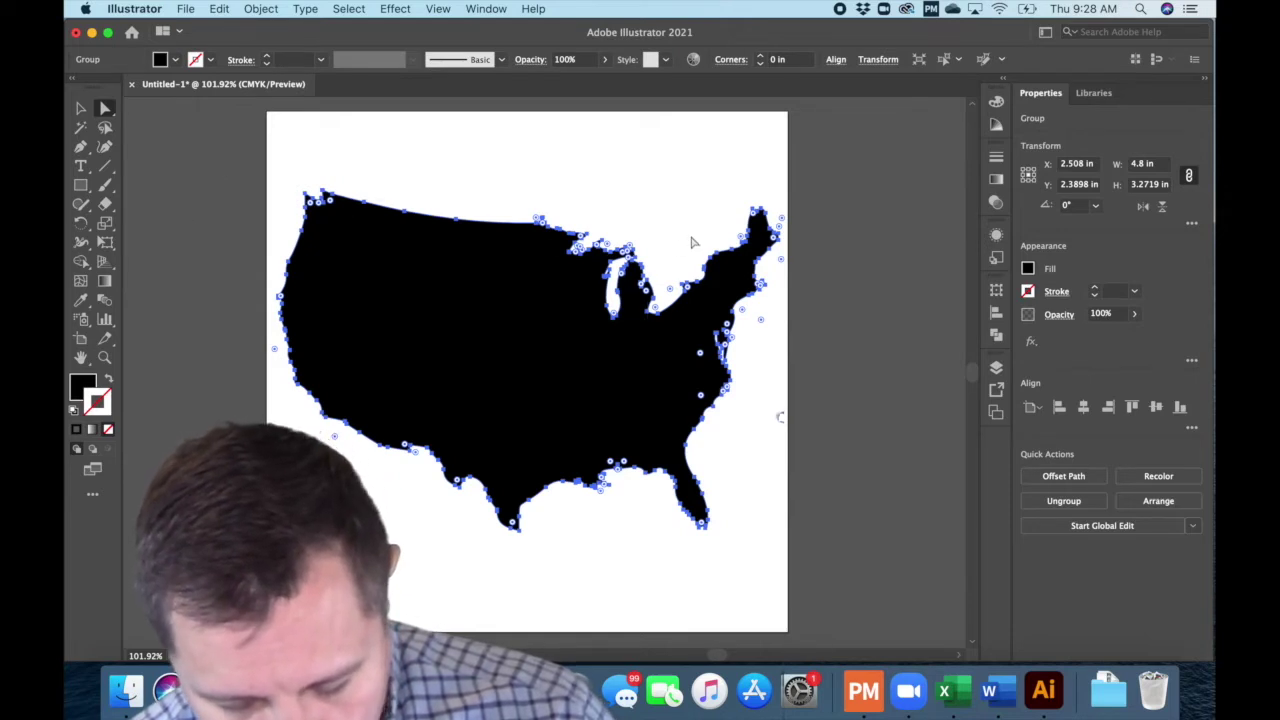
click(81, 108)
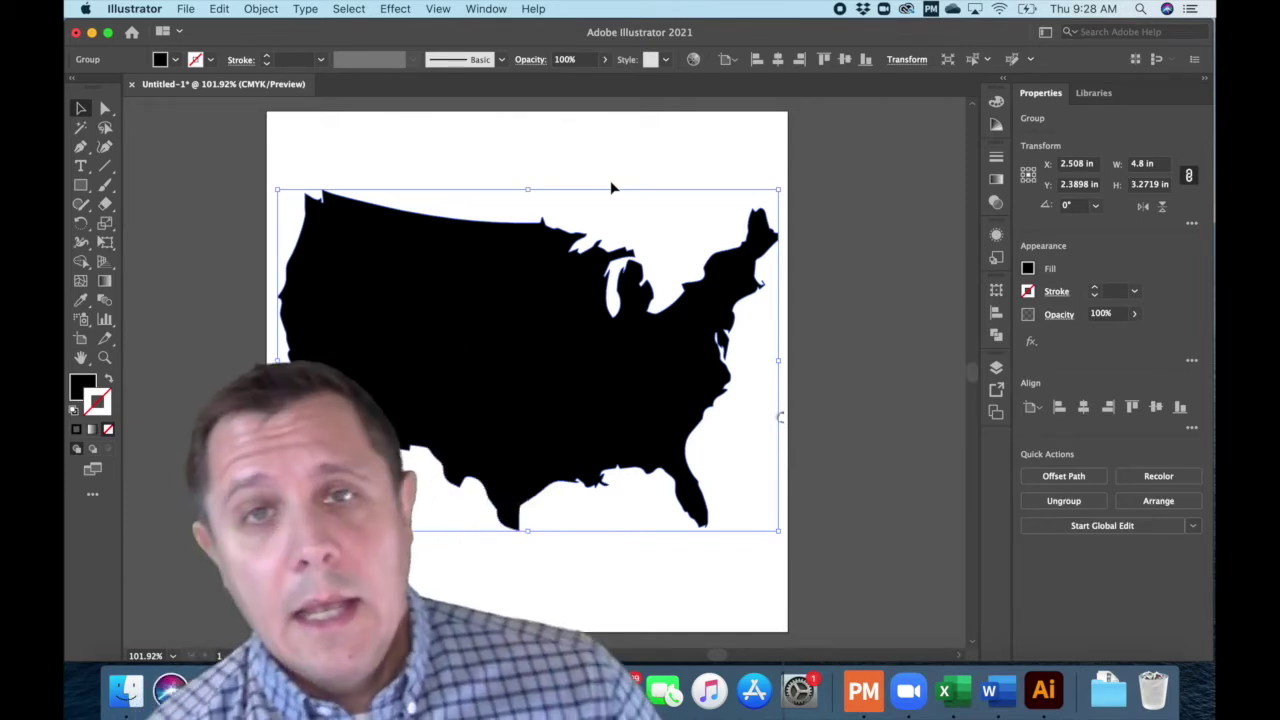
click(105, 106)
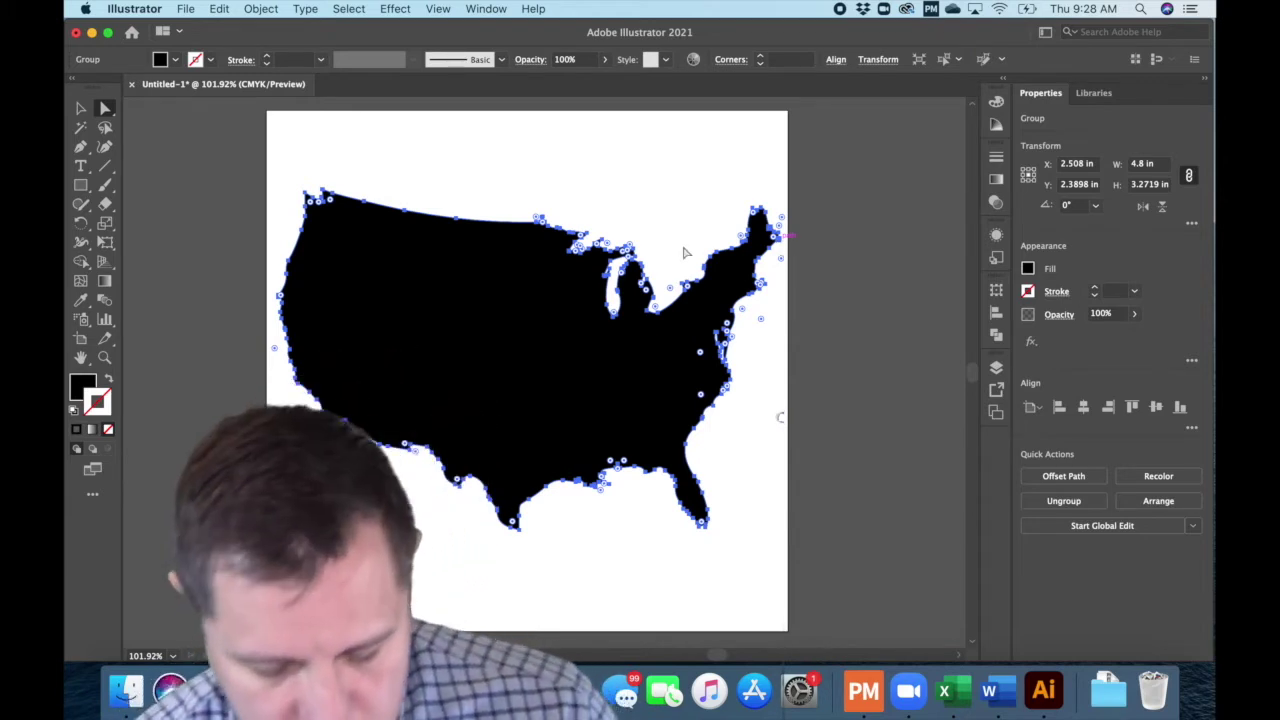
click(685, 168)
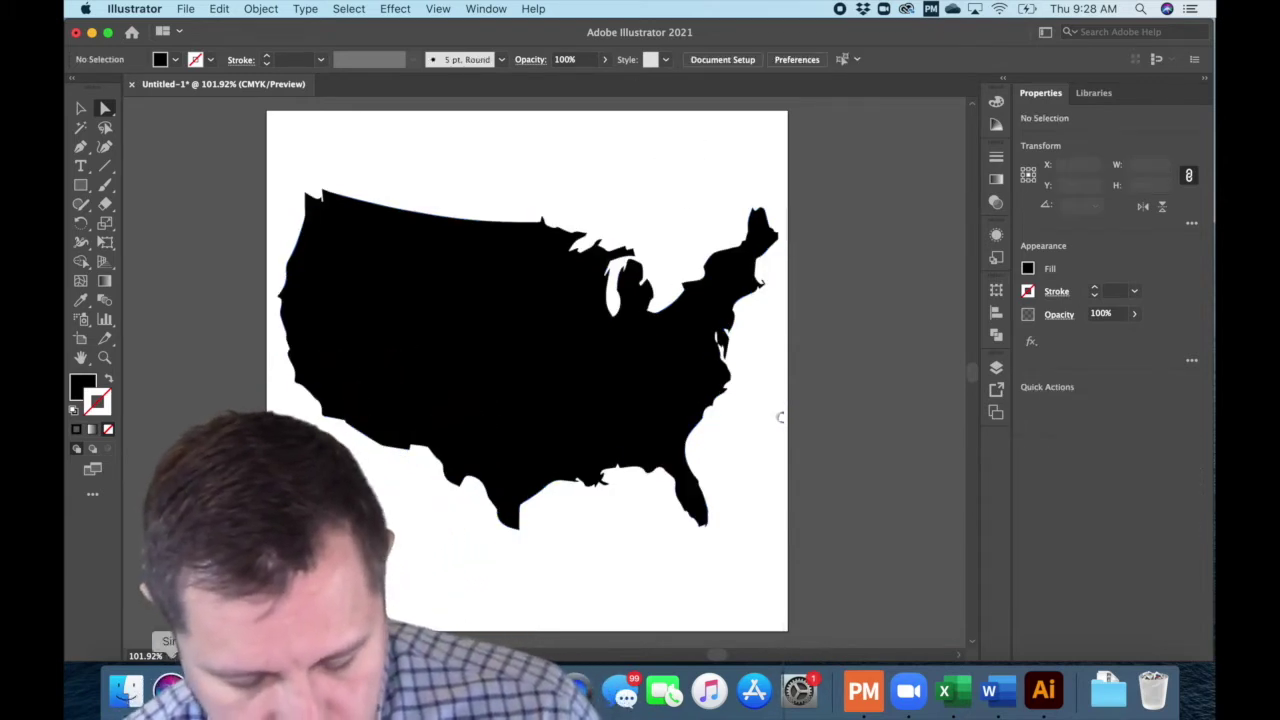
- Place the wrestling-graphics image from the Workspace folder in Downloads on the Illustrator artboard over the map
click(127, 692)
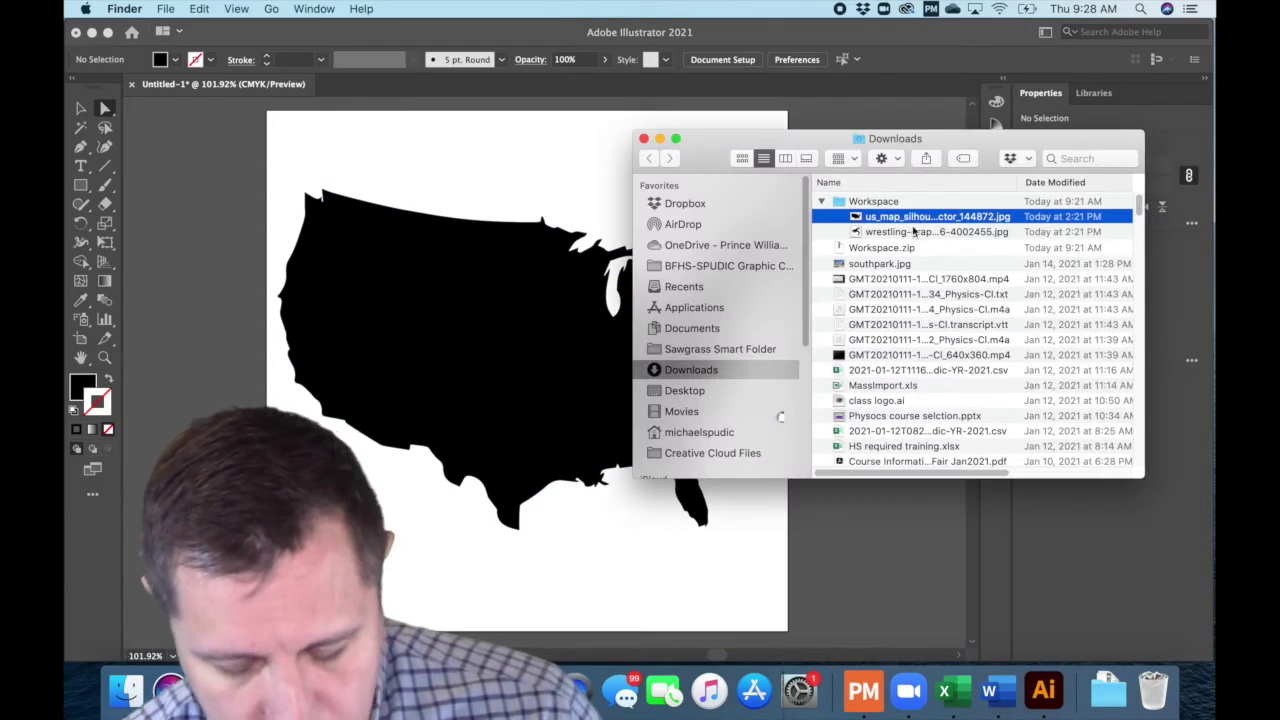
click(909, 233)
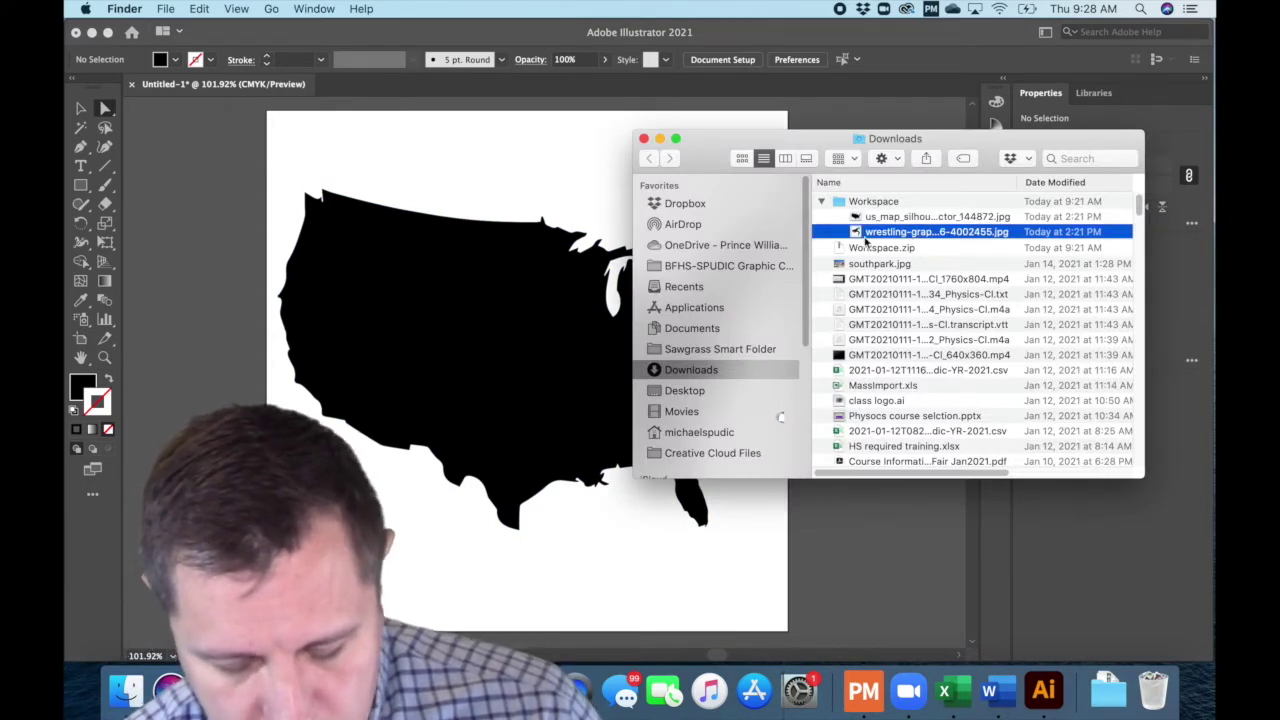
drag(886, 236, 525, 378)
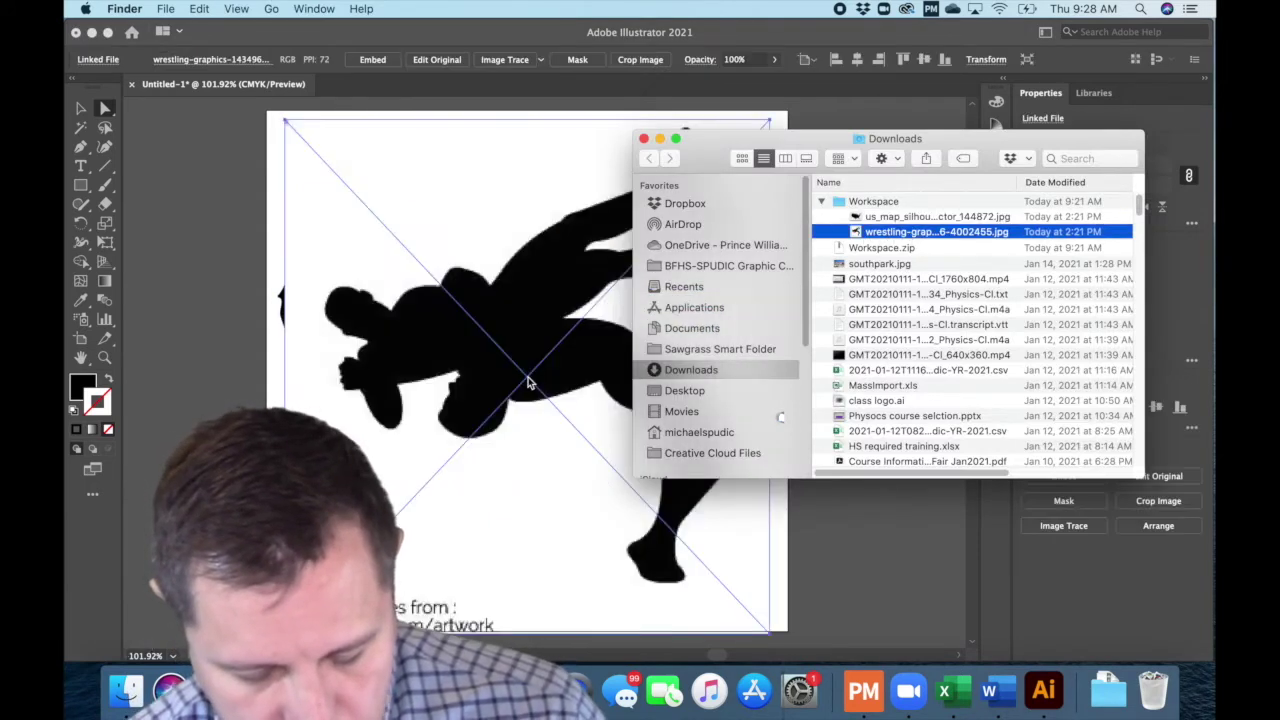
click(656, 114)
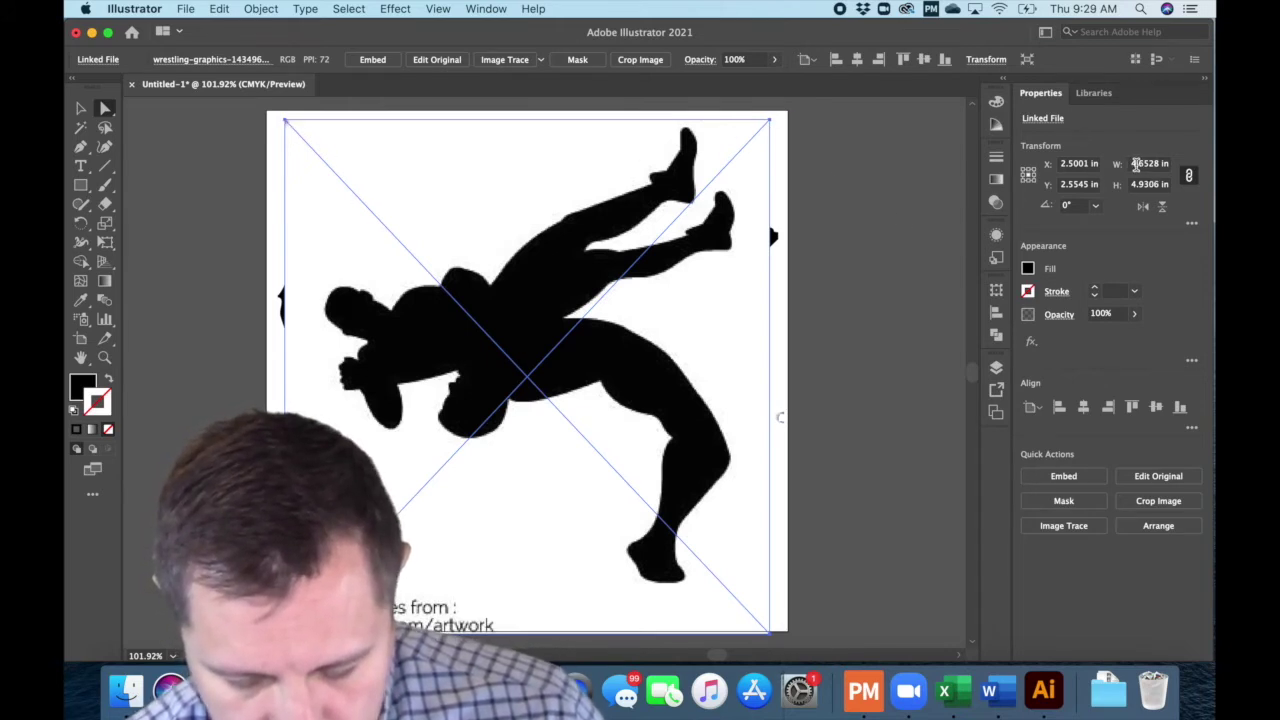
- Try scaling the wrestling image proportionally to a width of 3 in
click(1140, 163)
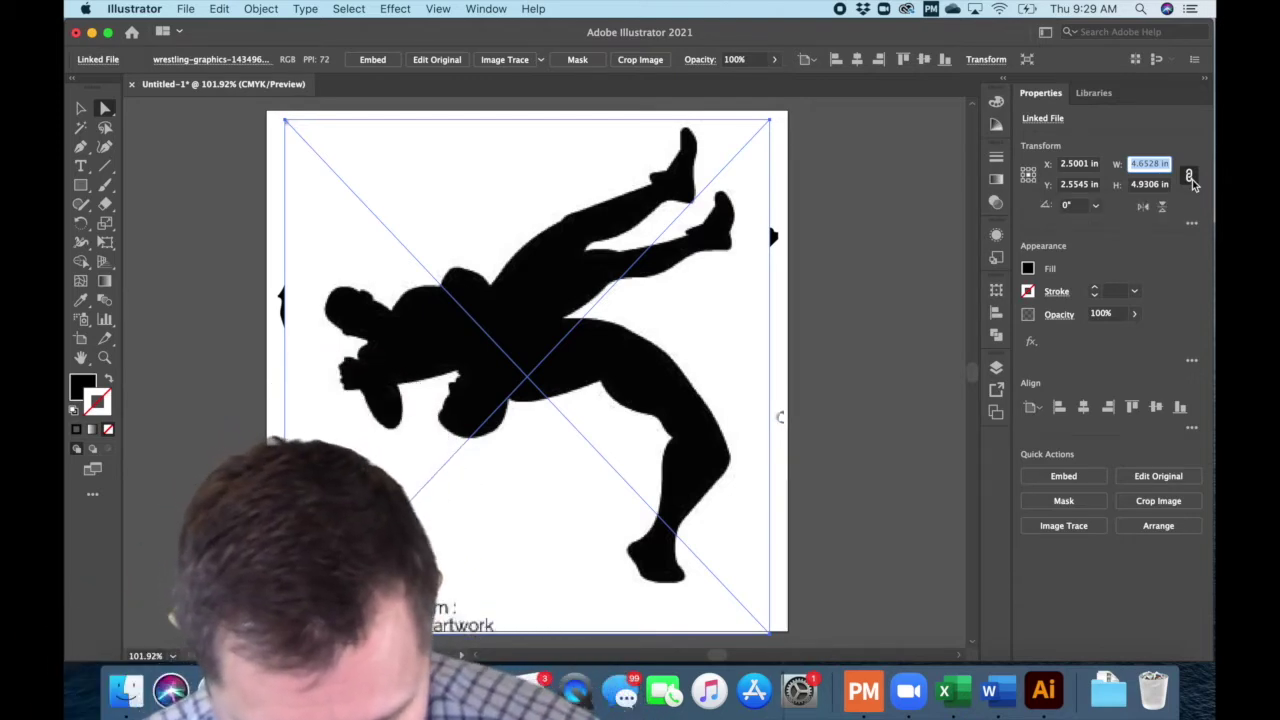
text(3)
key(Tab)
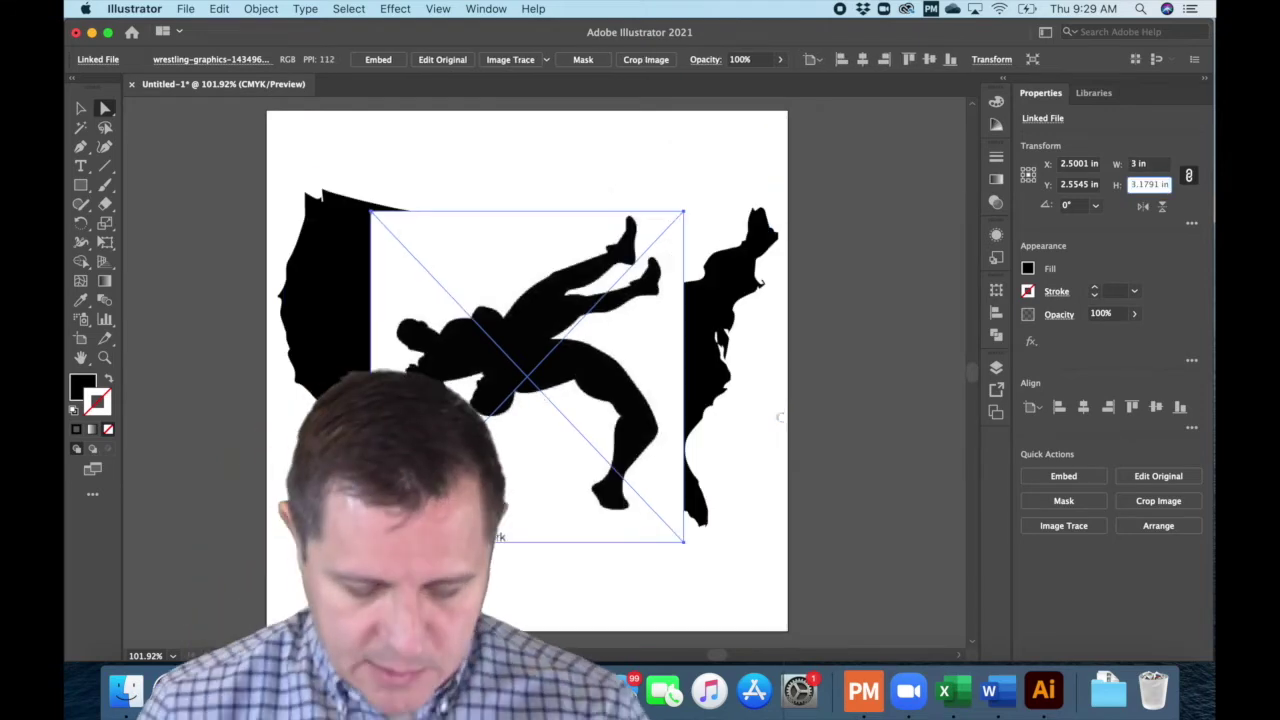
- Scale the wrestling image proportionally to 2.5 in wide and move it over the western half of the map
click(1143, 164)
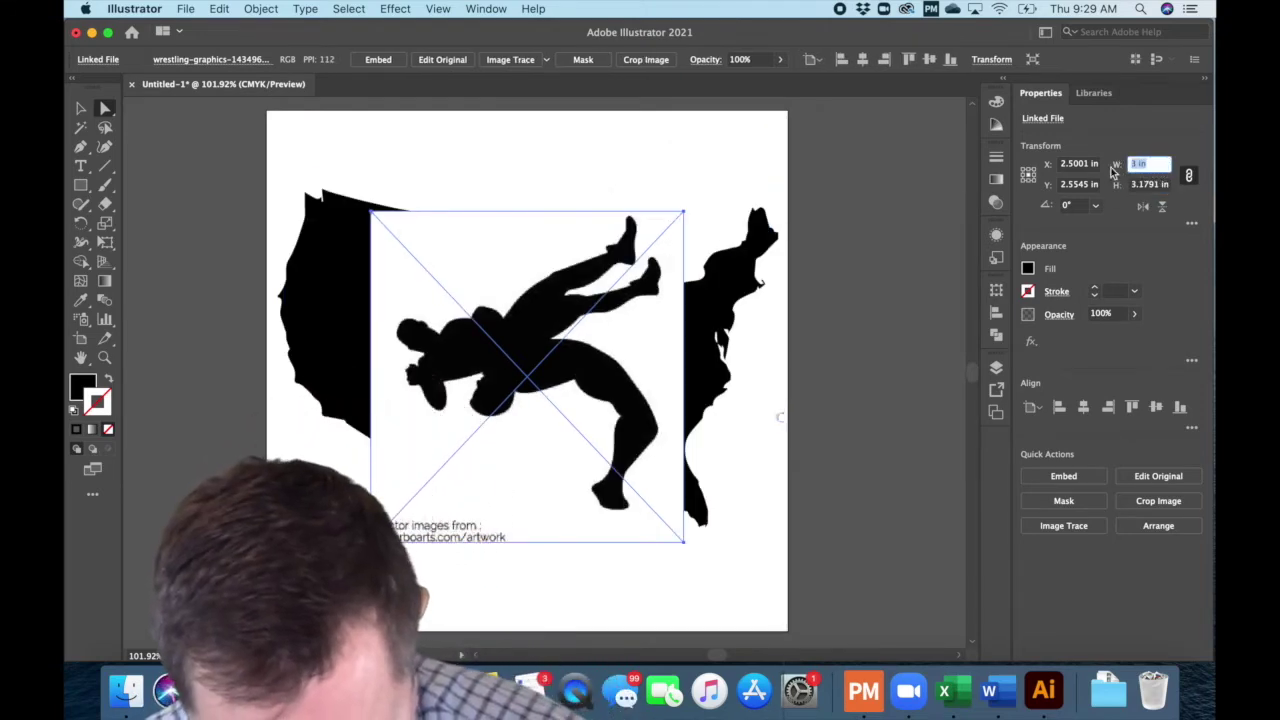
text(2.5)
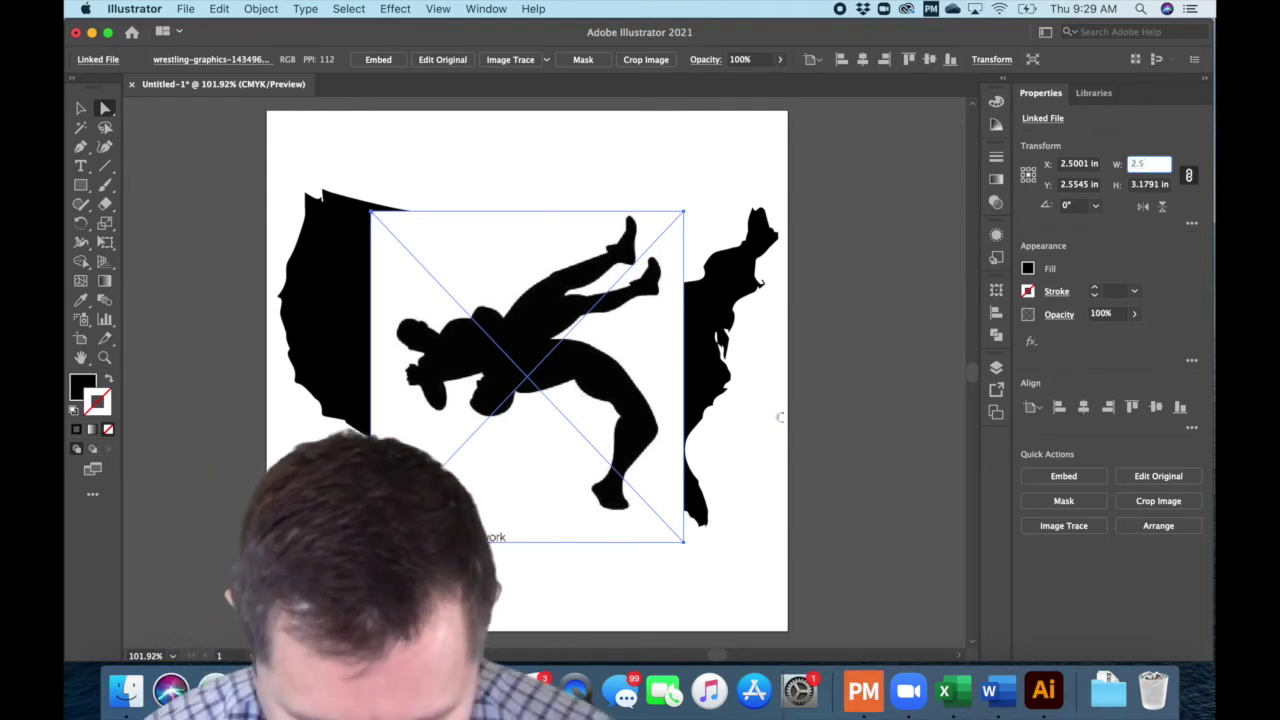
key(Tab)
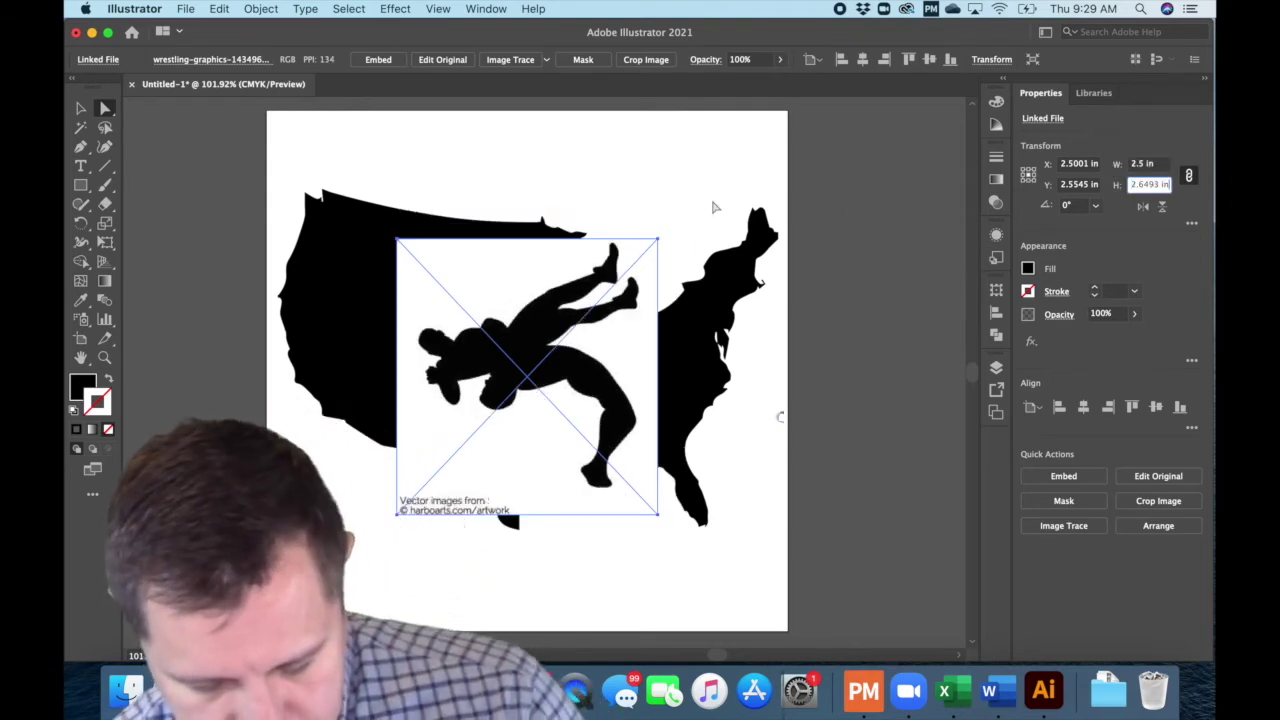
drag(533, 326, 470, 333)
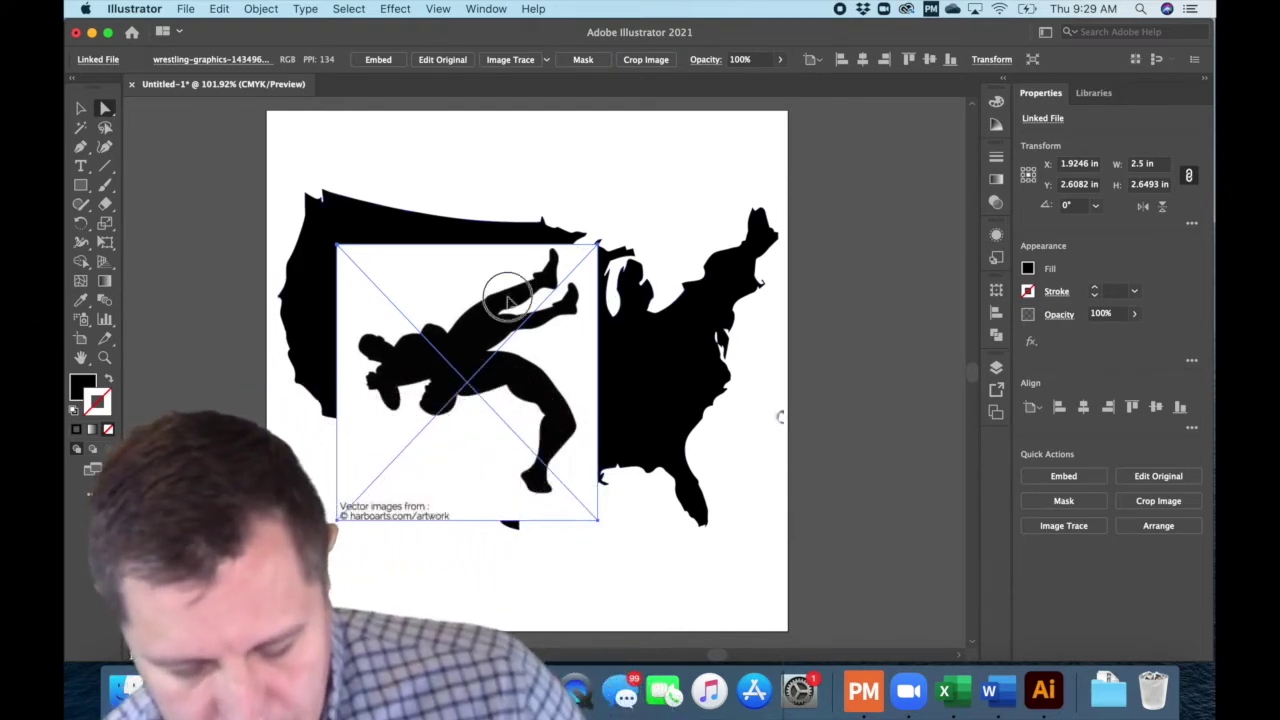
drag(507, 299, 497, 292)
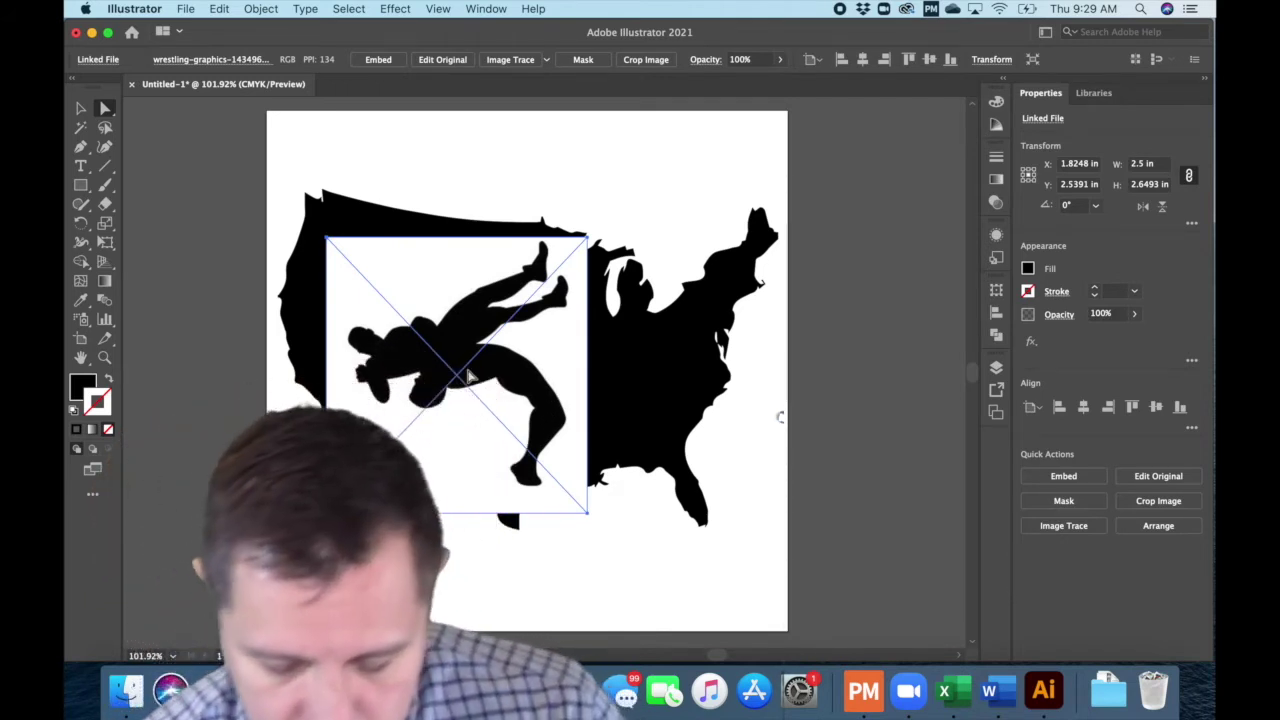
- Image Trace the wrestling image with the Black and White Logo preset and expand the tracing into paths
click(1066, 528)
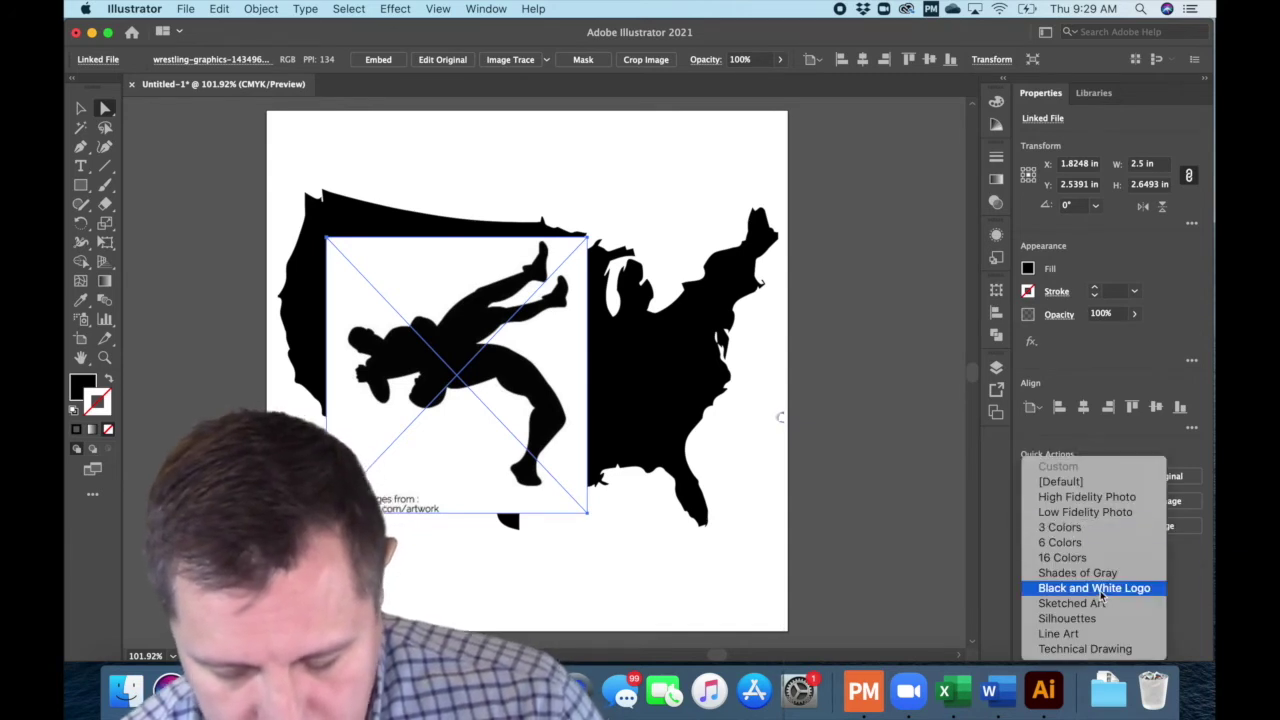
click(1101, 590)
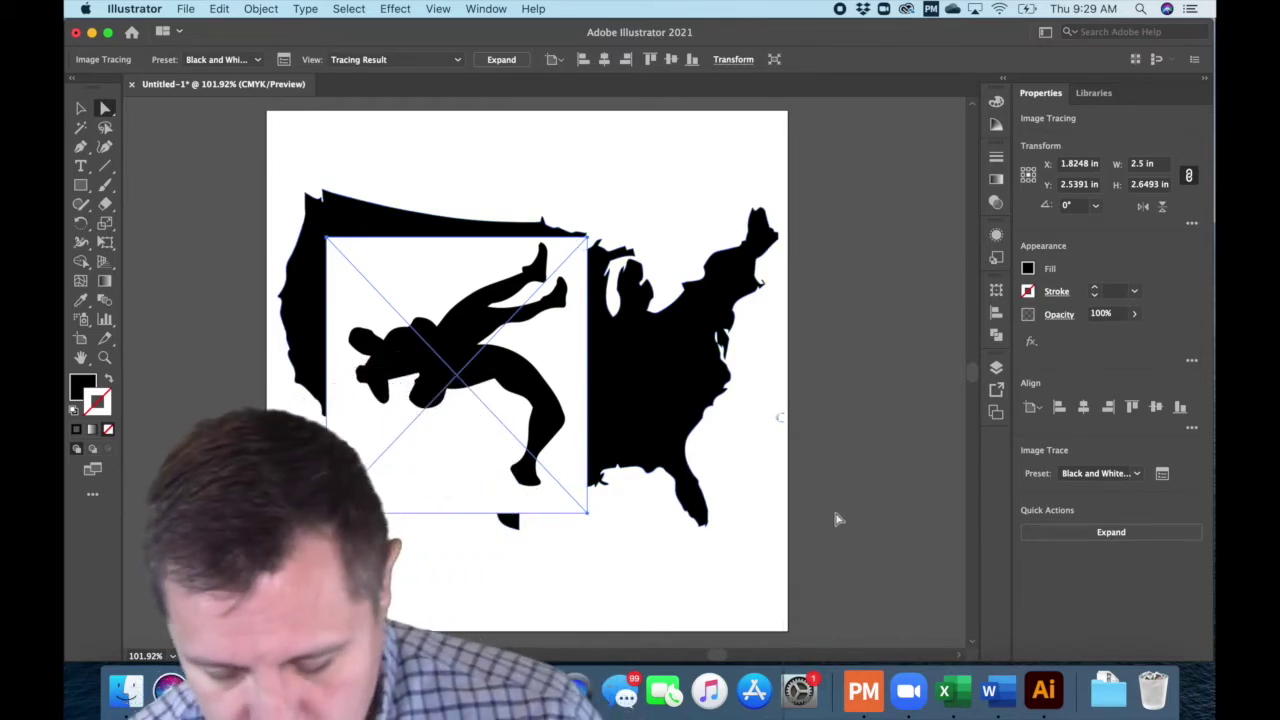
click(1058, 532)
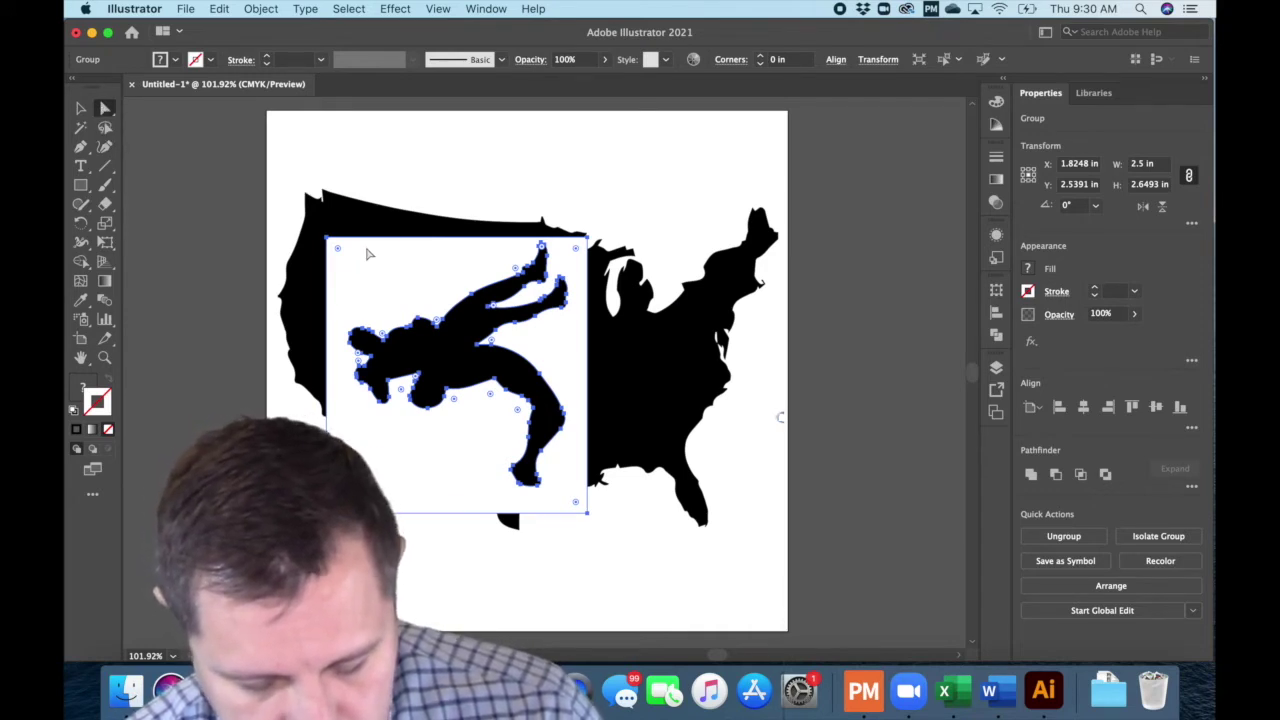
- Try deleting the whole white compound path around the traced wrestlers, and undo the deletion
click(451, 178)
click(357, 257)
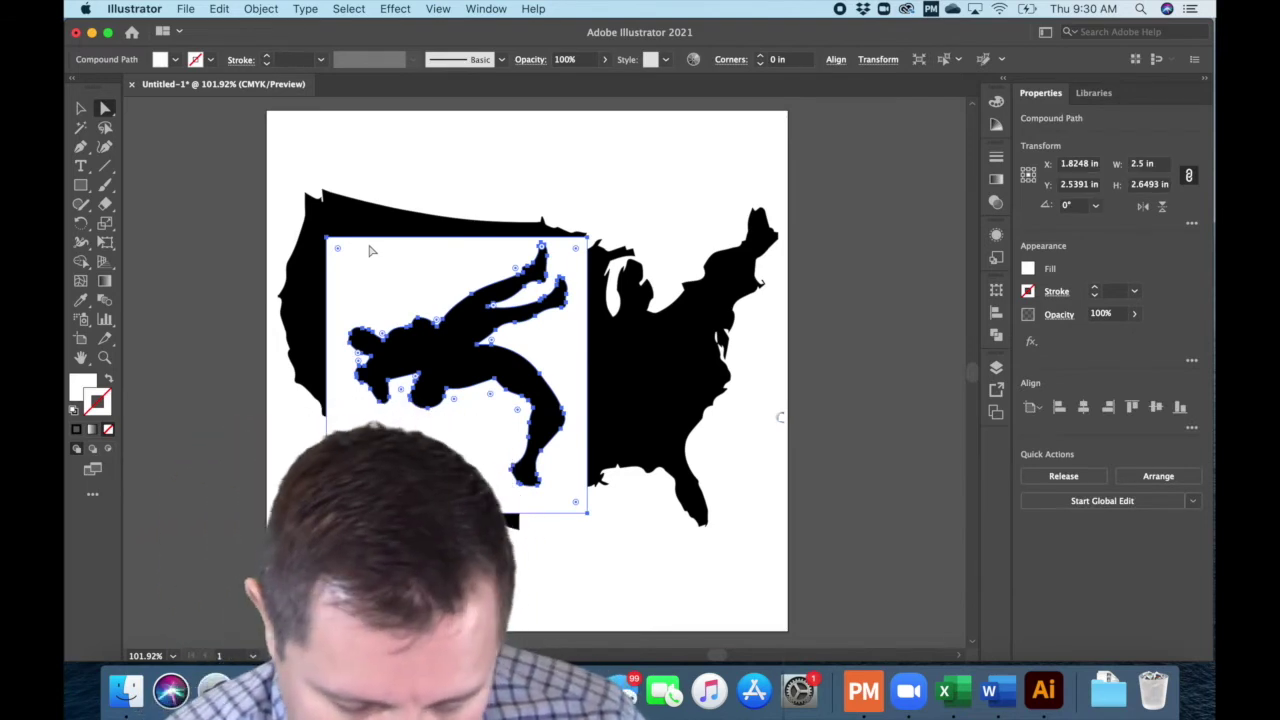
key(Delete)
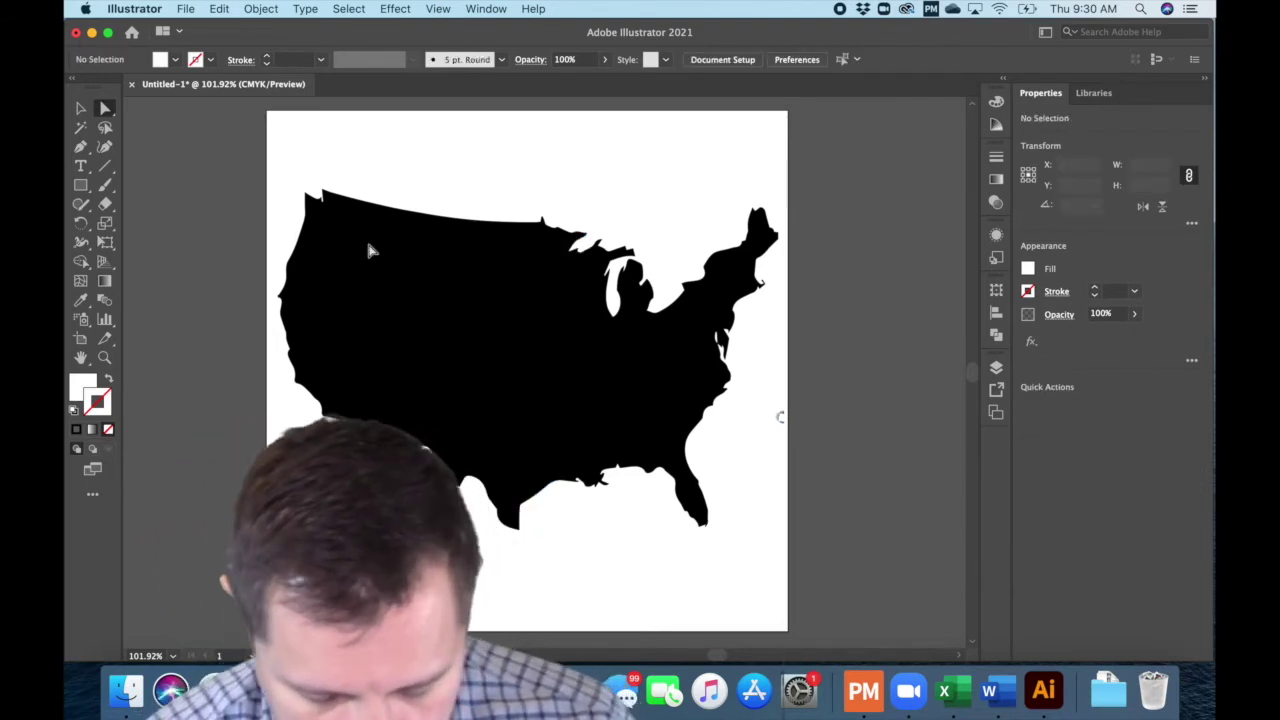
key(super+z)
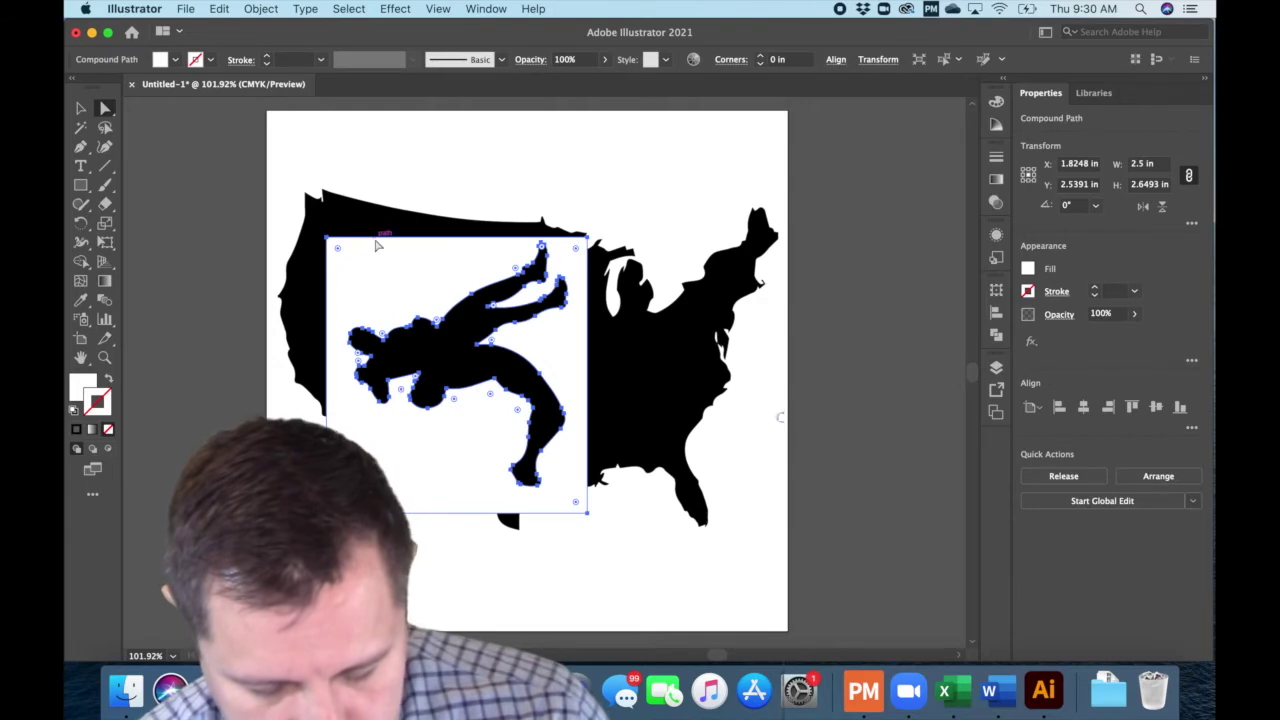
- Delete only the outer rectangular path of the white background around the traced wrestlers
click(545, 162)
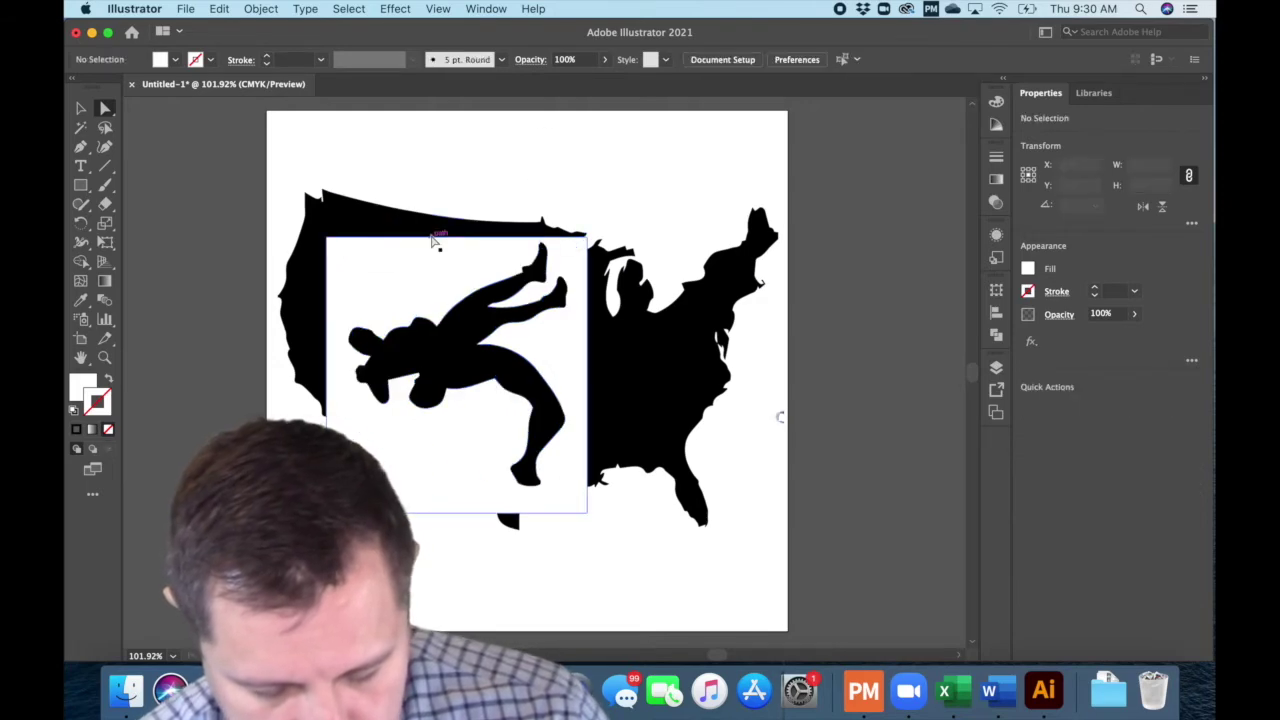
click(433, 240)
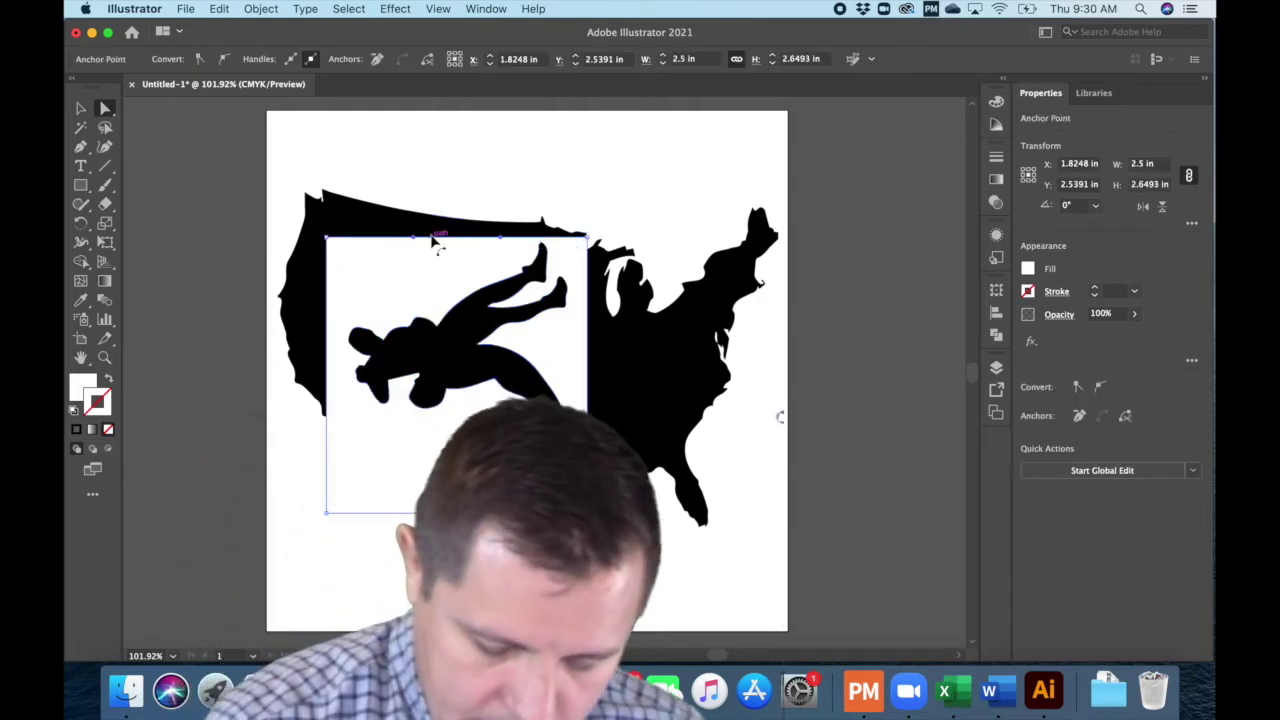
click(433, 240)
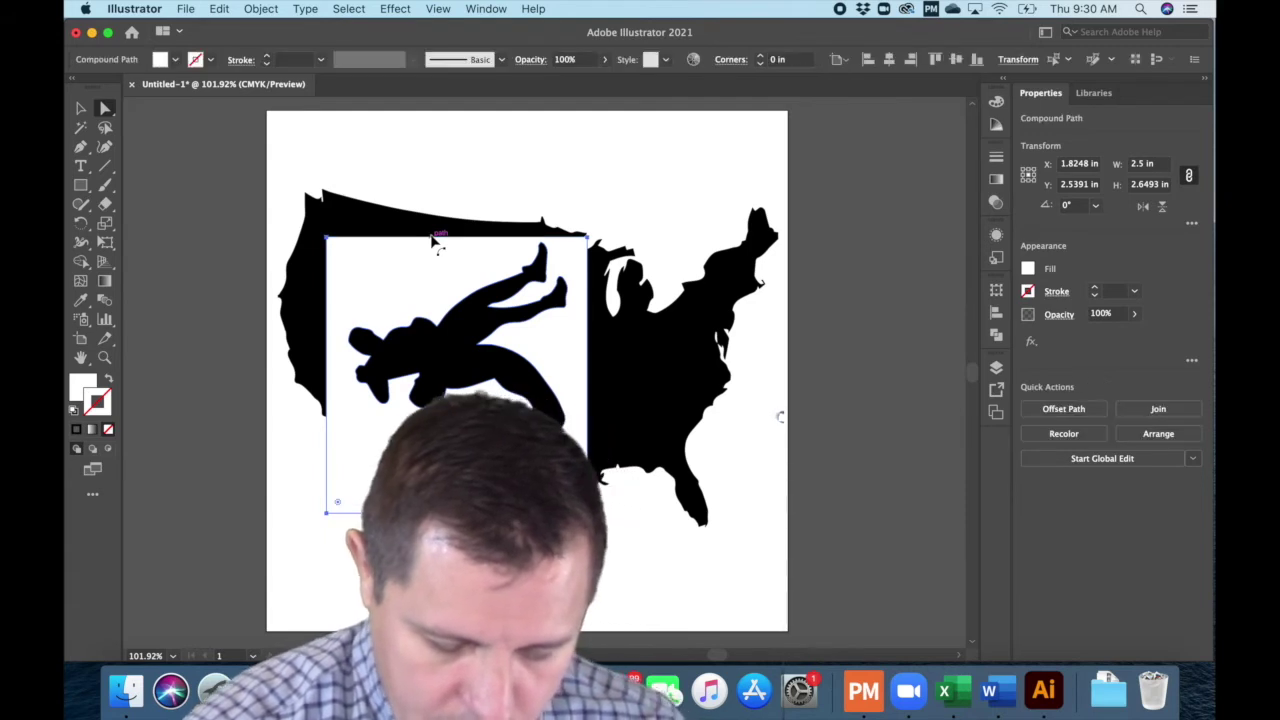
key(Delete)
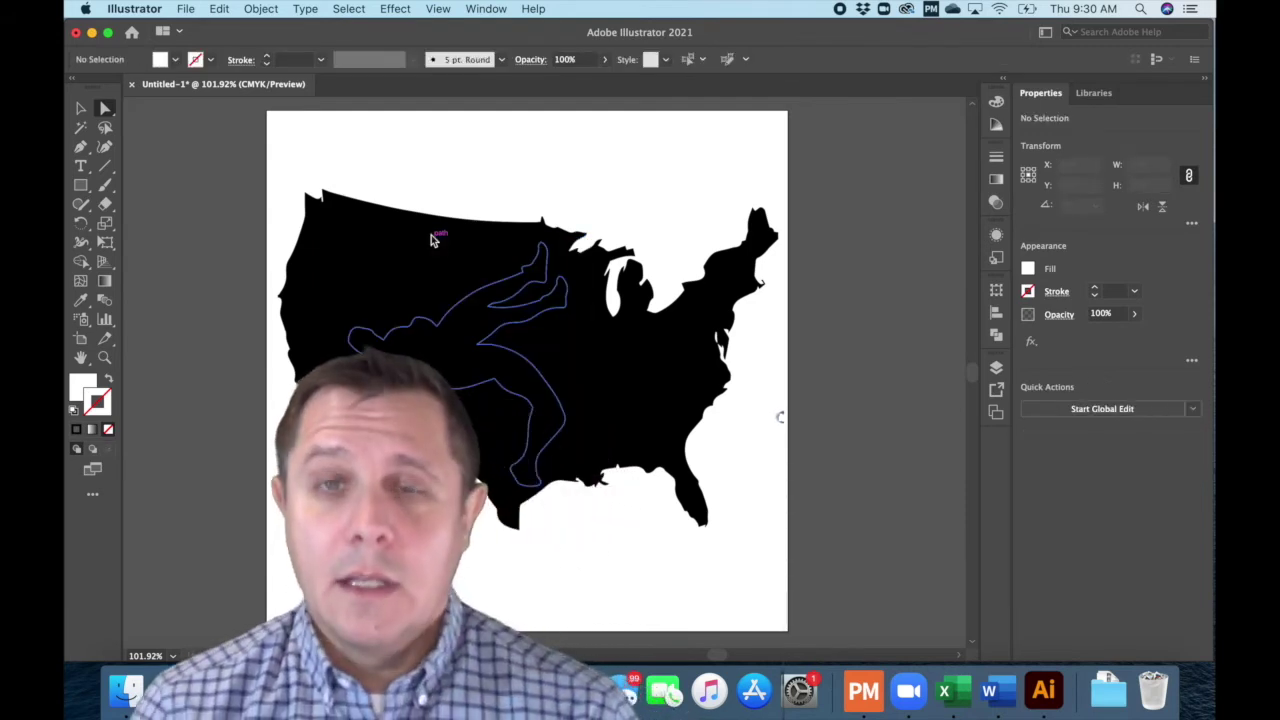
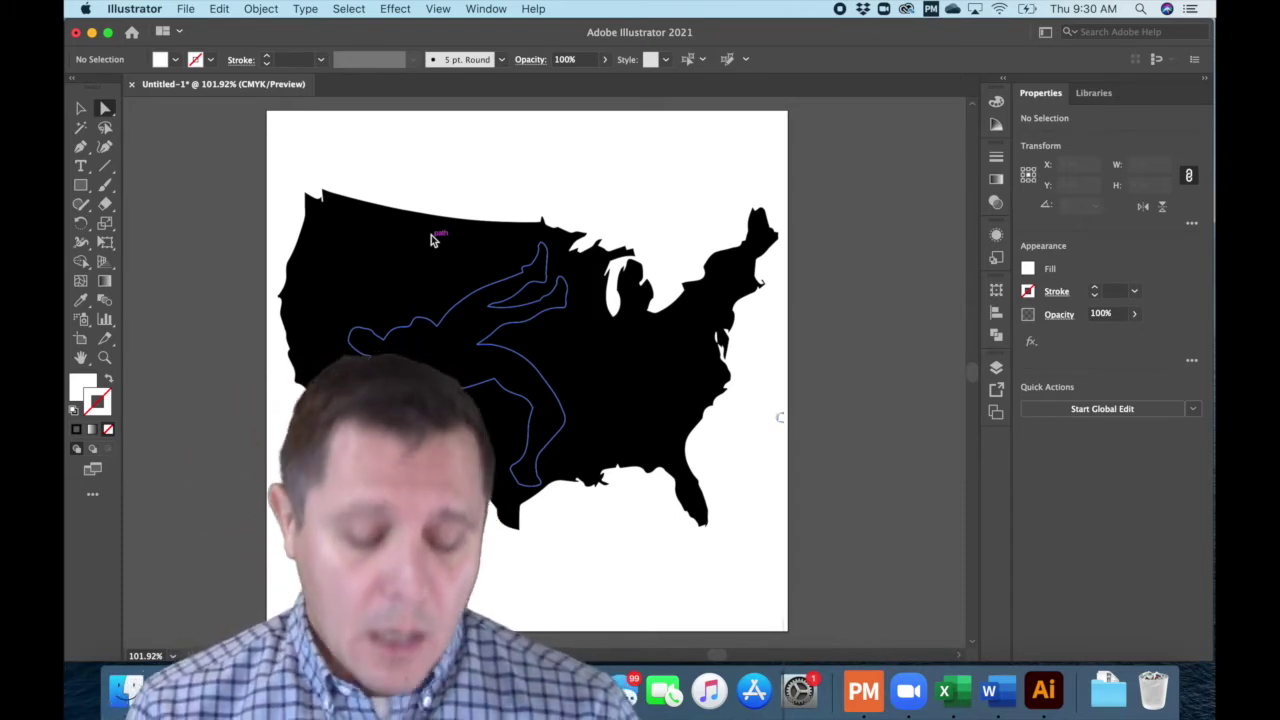
- Select the wrestlers' silhouette path on the map with the Direct Selection tool
click(447, 321)
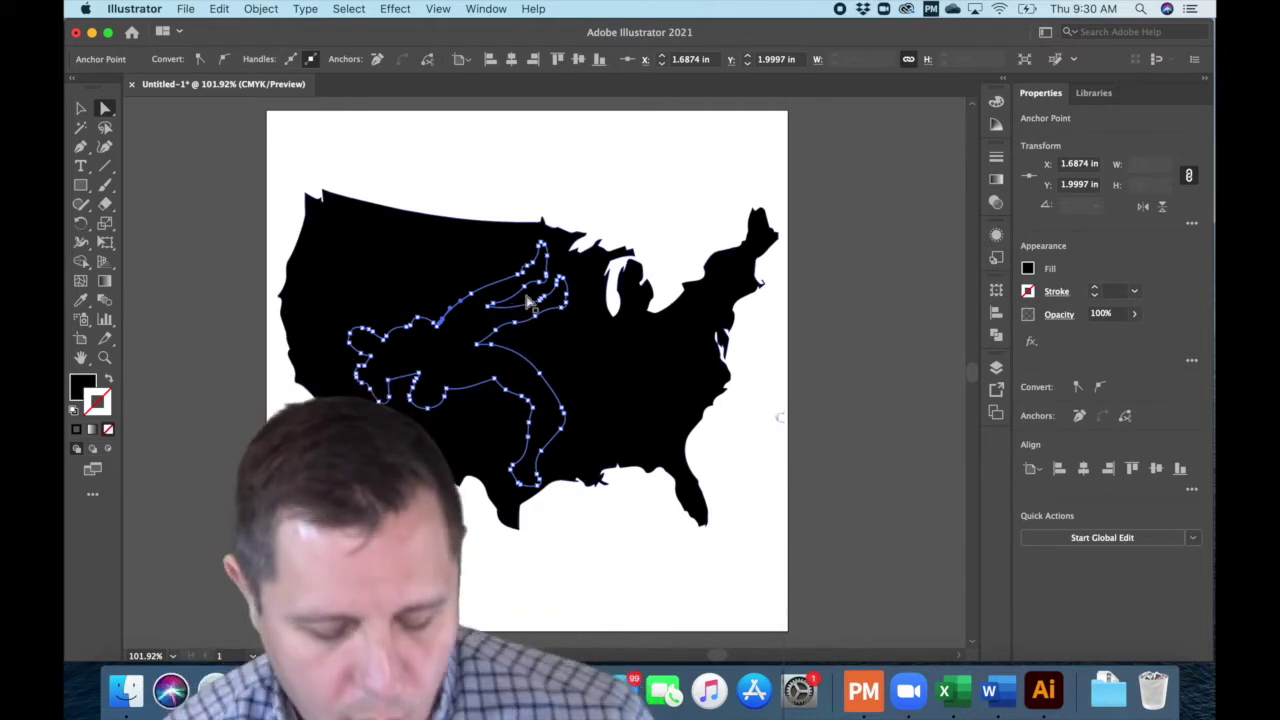
click(276, 10)
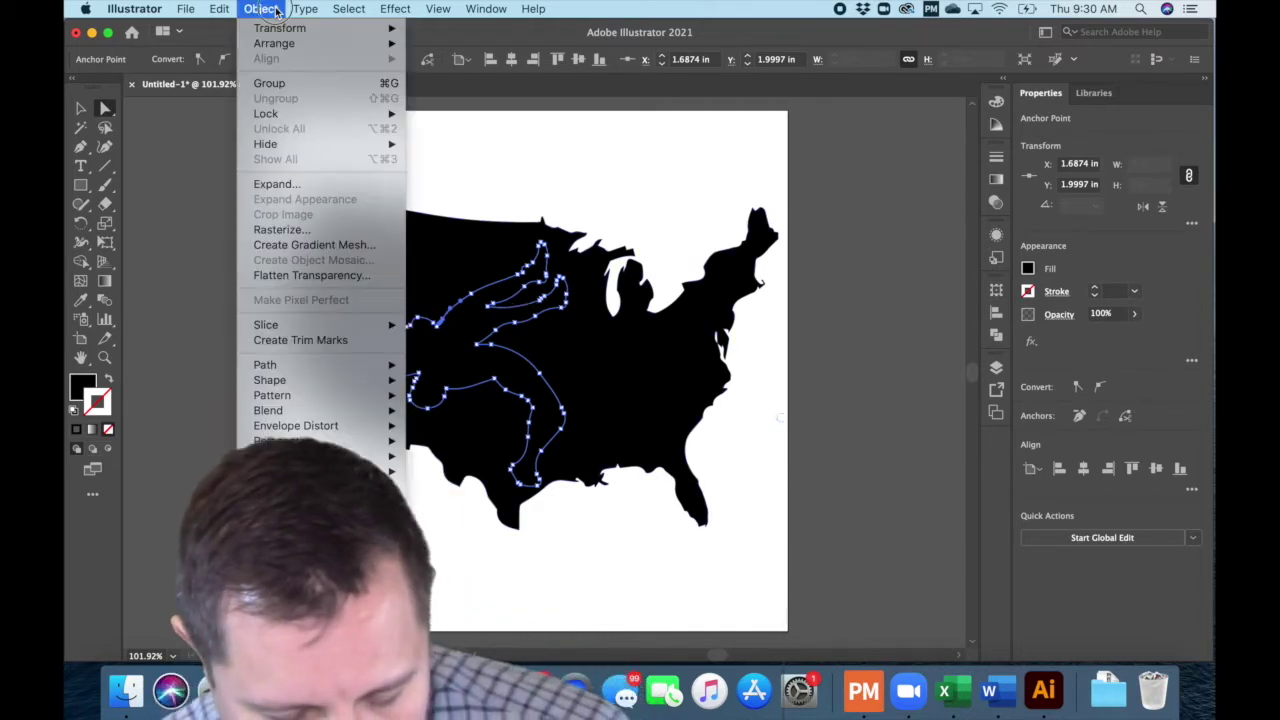
mouse_move(366, 372)
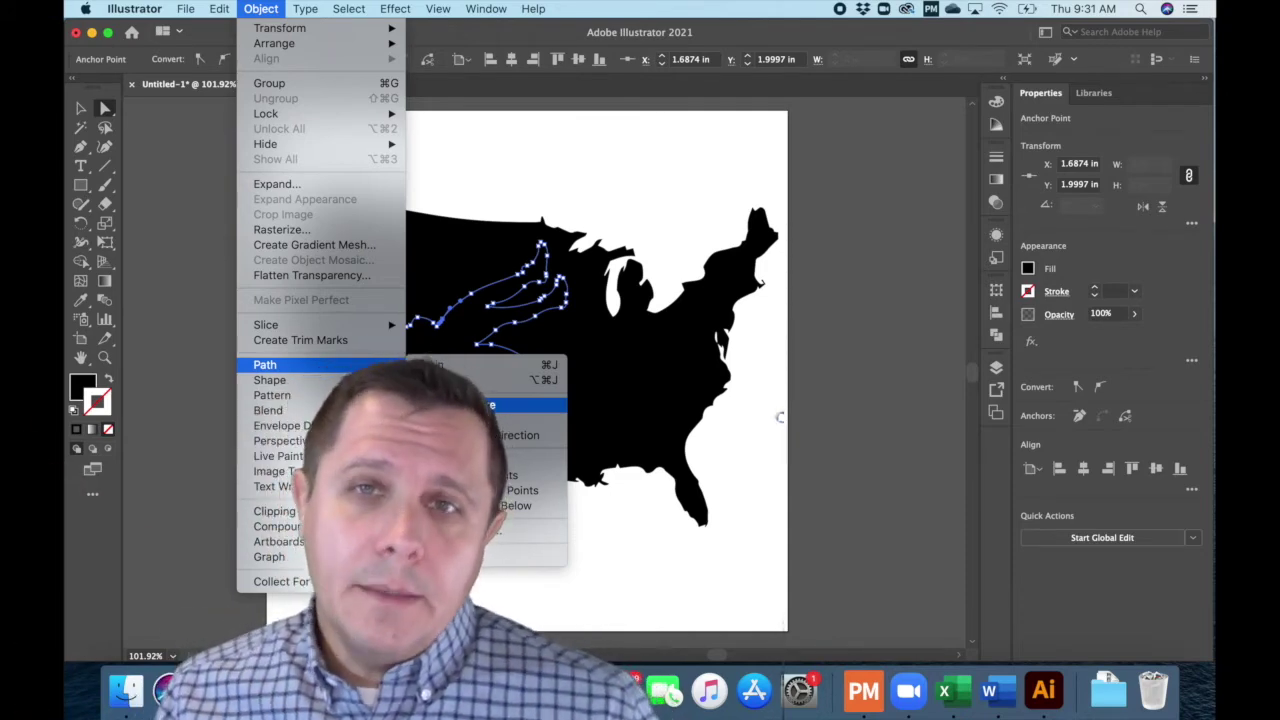
click(464, 404)
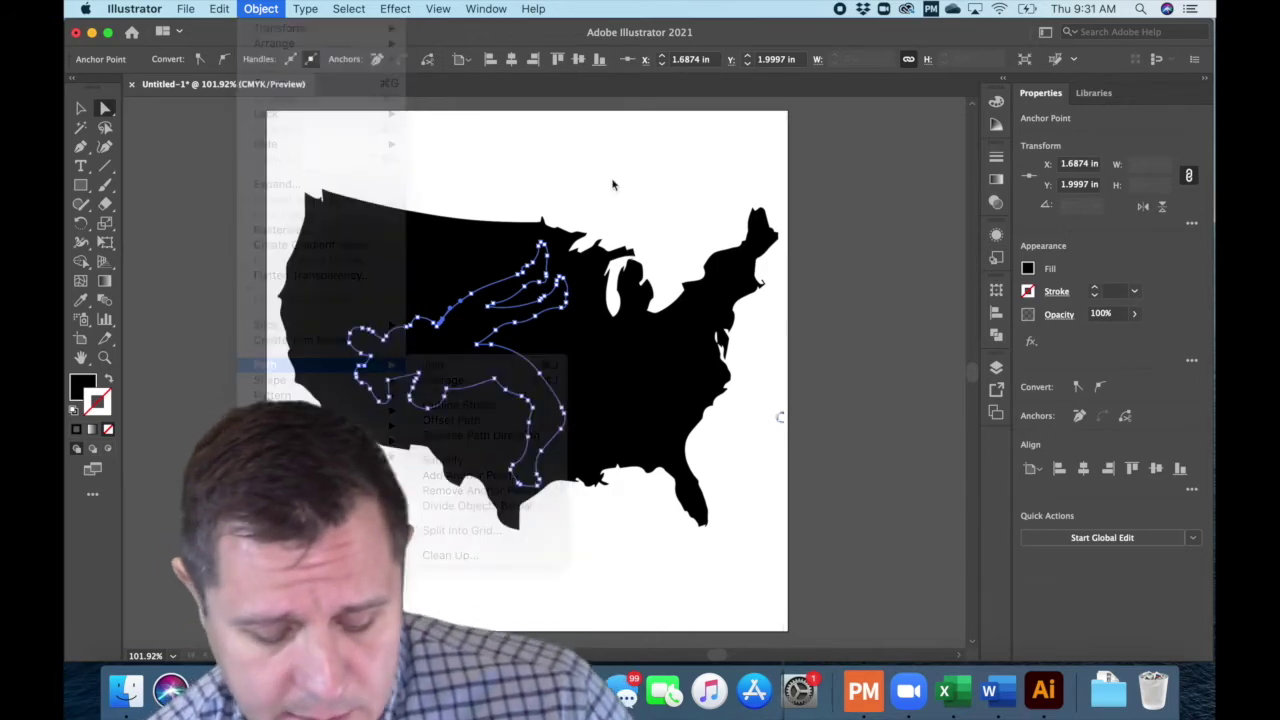
- Check the map and wrestler paths in Outline view, and return to Preview mode
click(486, 10)
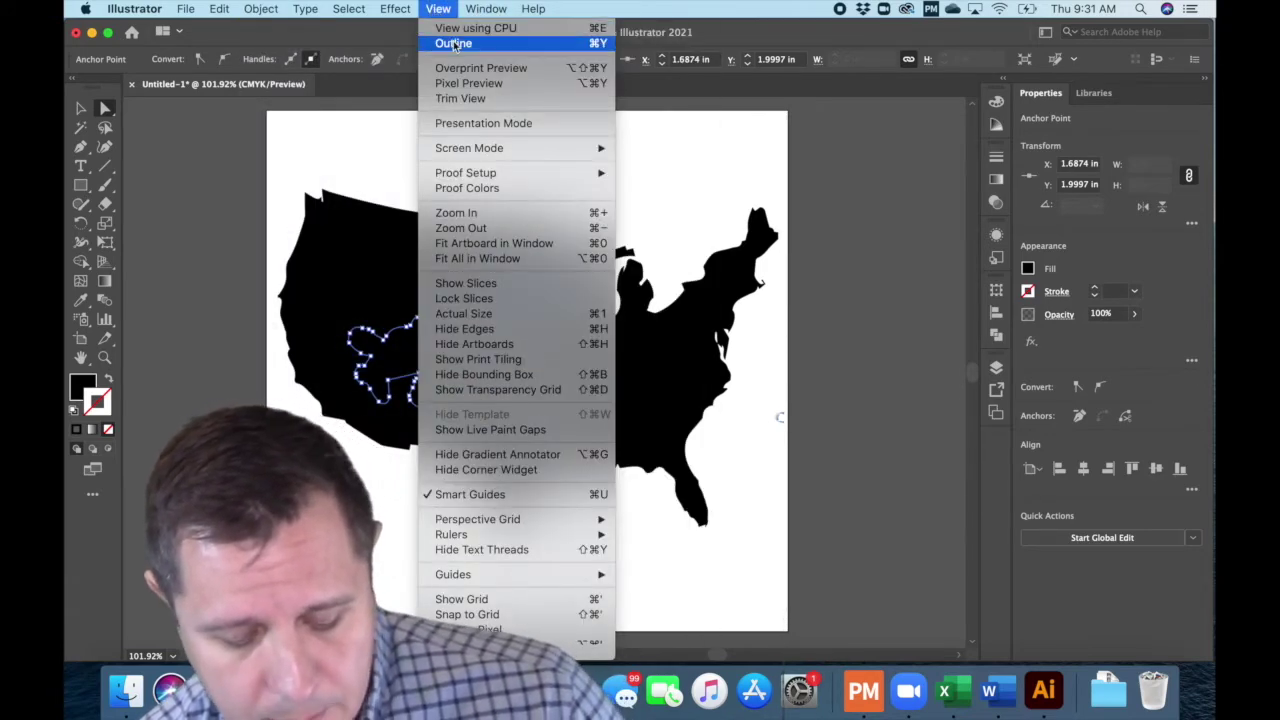
click(708, 175)
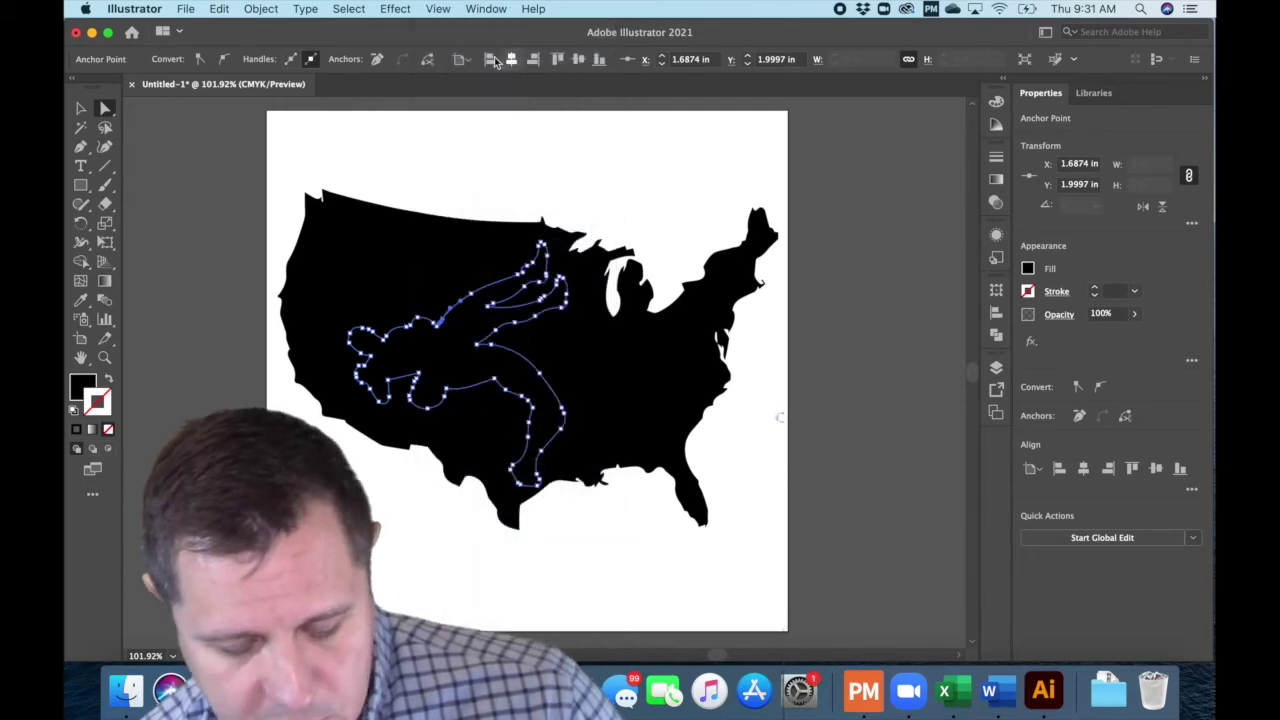
click(440, 10)
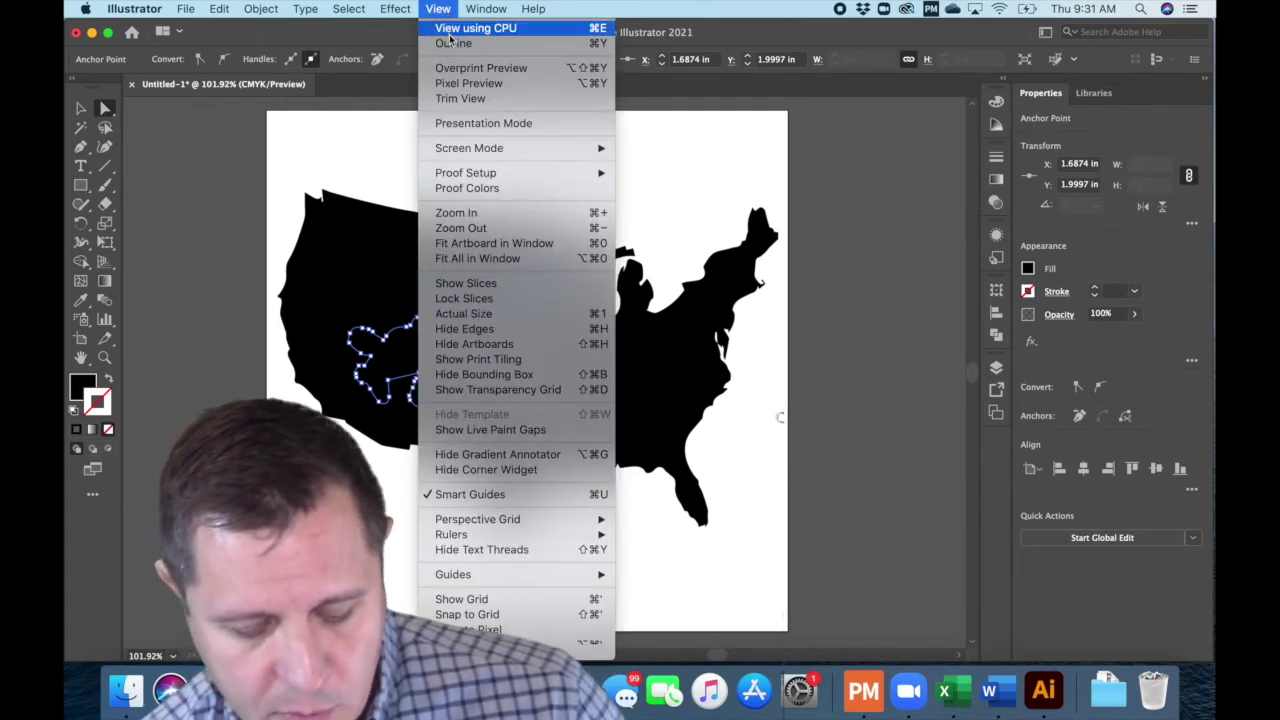
click(452, 44)
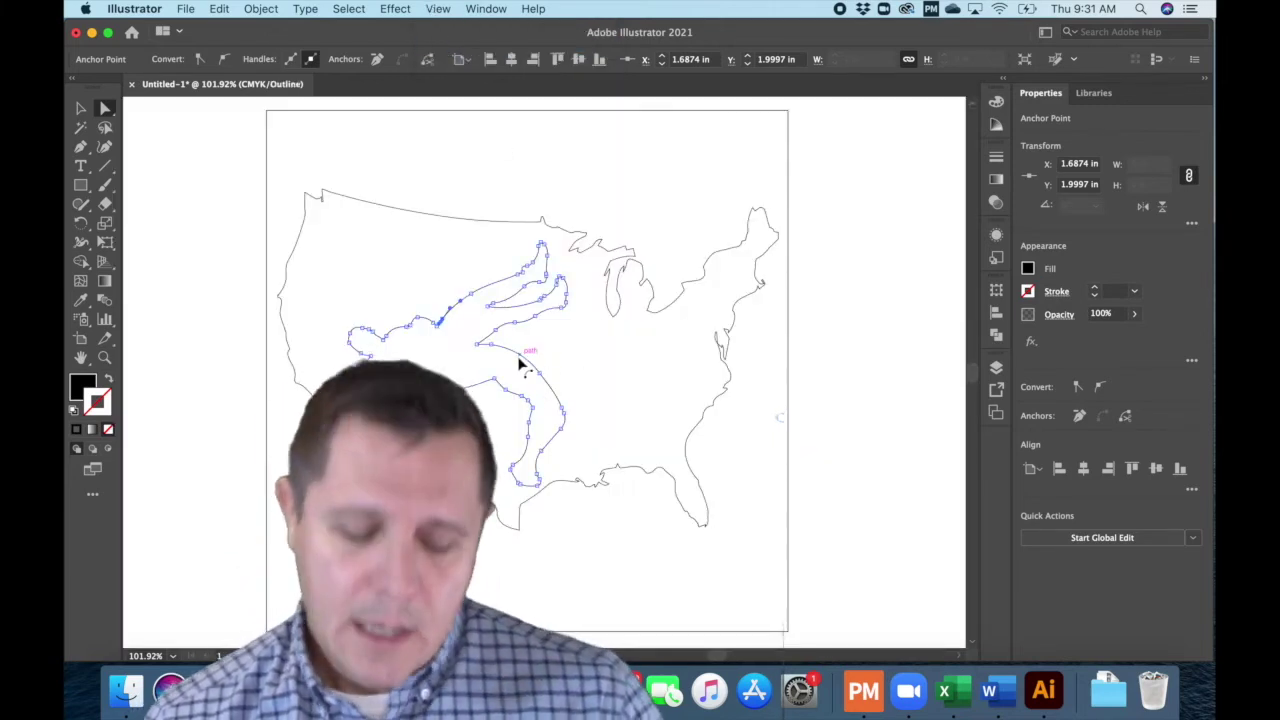
click(486, 8)
mouse_move(438, 8)
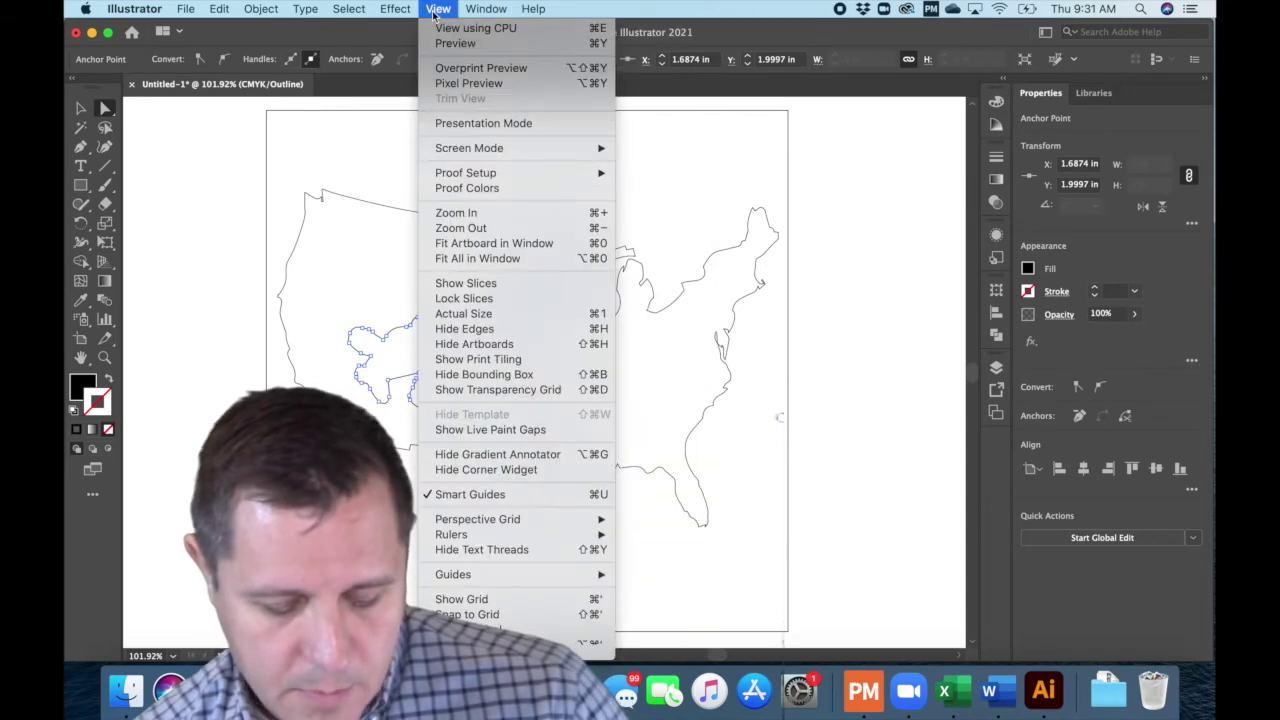
click(455, 43)
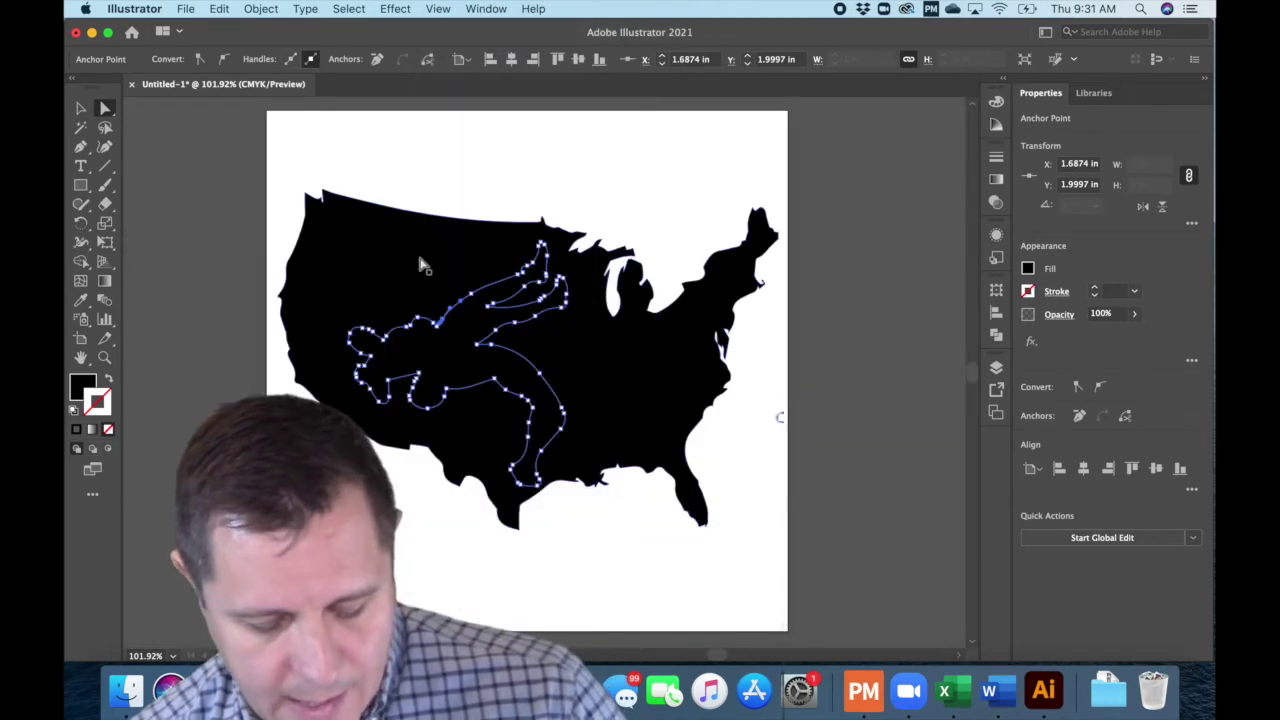
- Create an offset path of 0.055 in around the wrestlers' silhouette, using miter joins
click(259, 9)
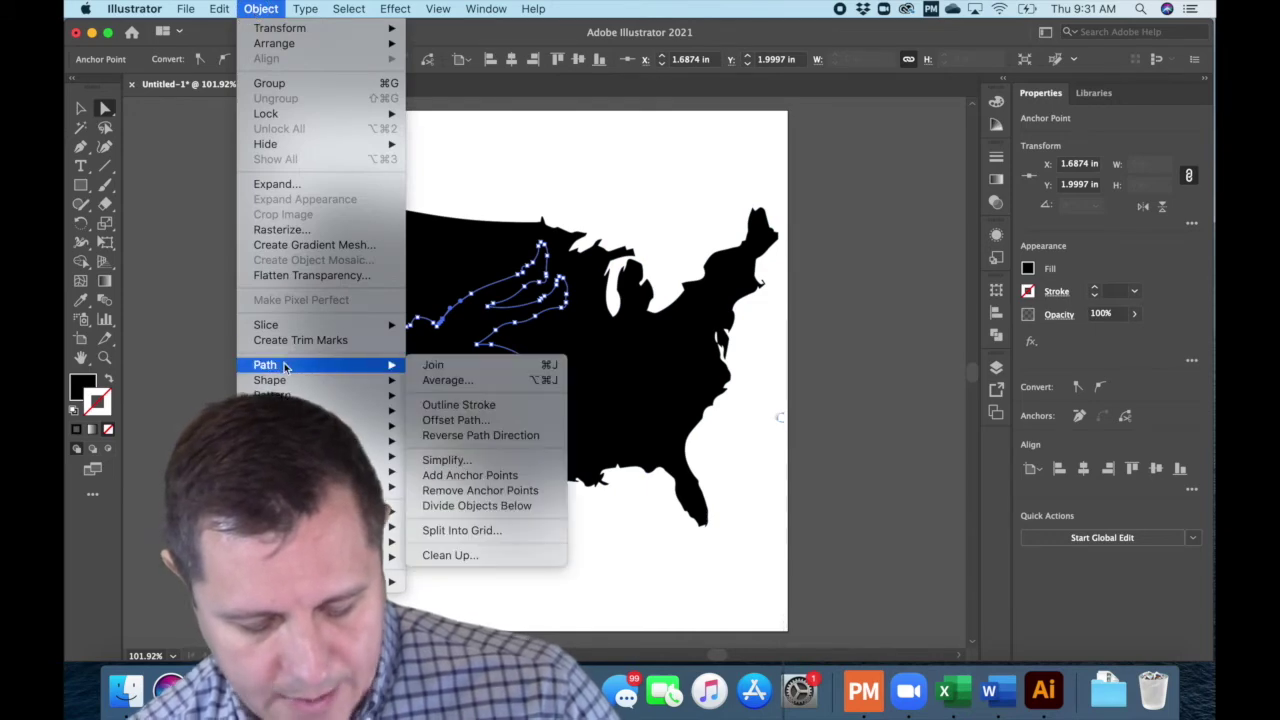
mouse_move(300, 365)
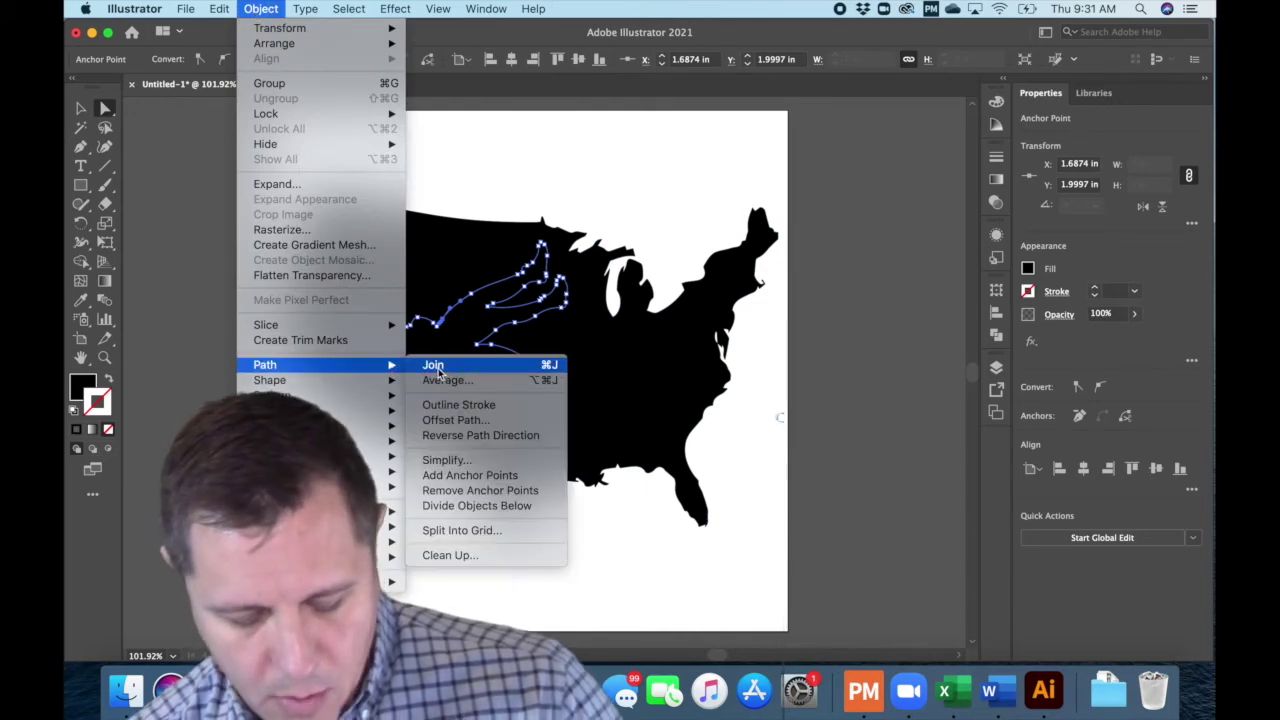
click(470, 421)
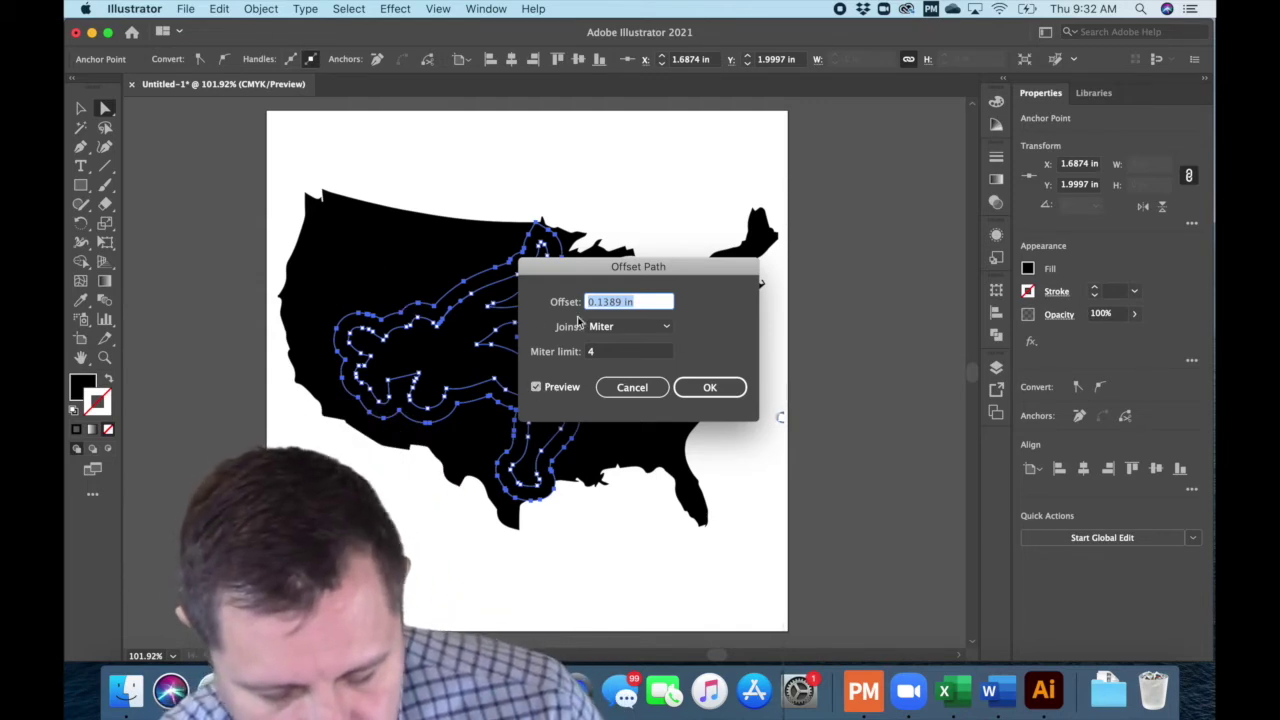
click(668, 303)
drag(668, 303, 548, 302)
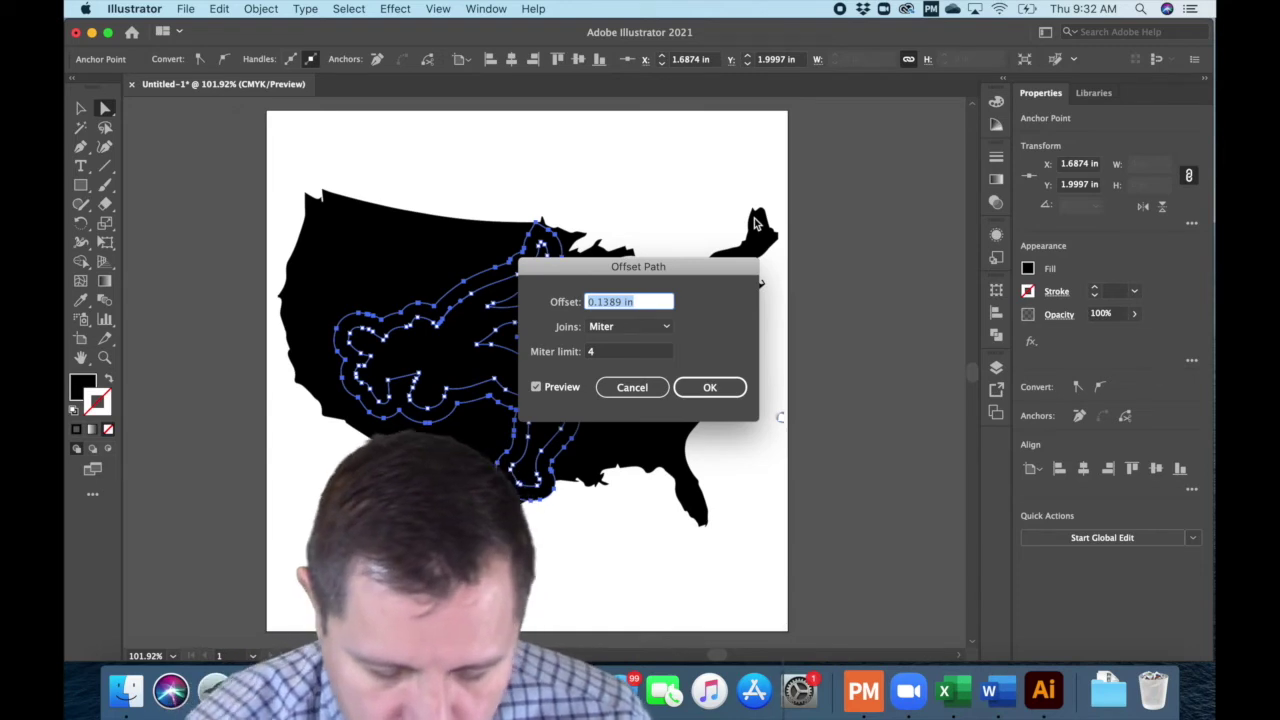
text(.05)
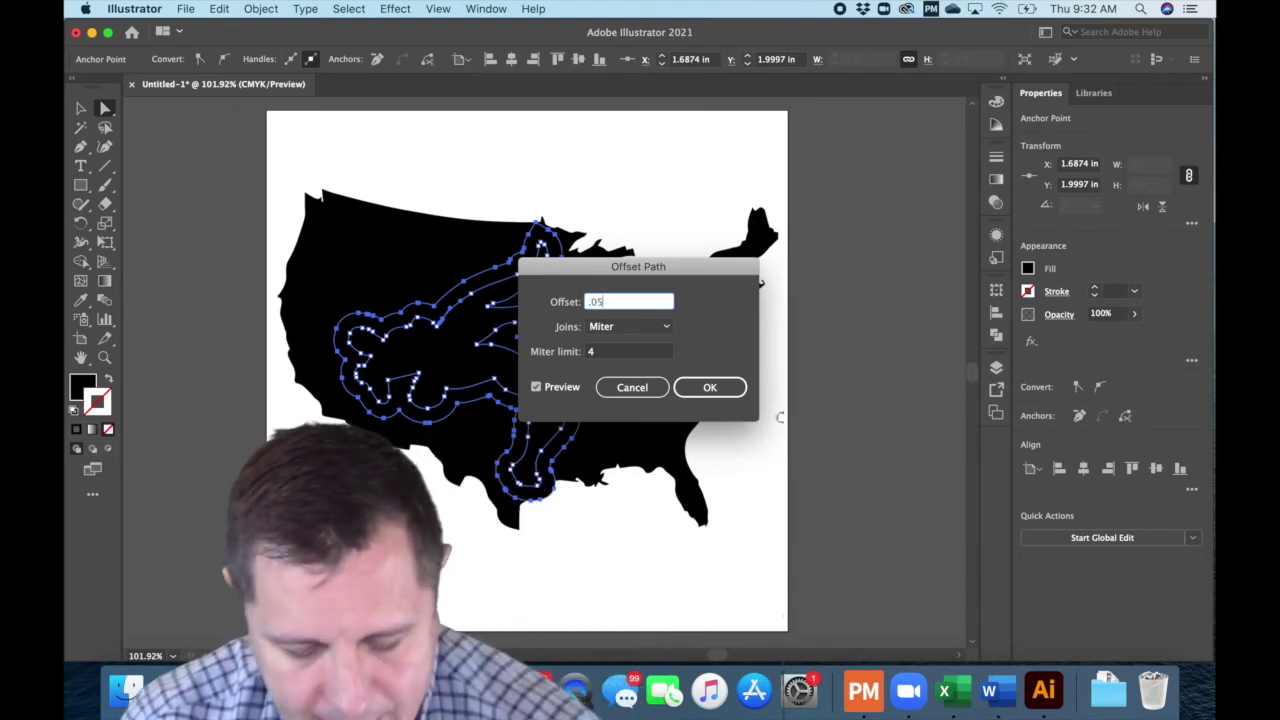
key(Tab)
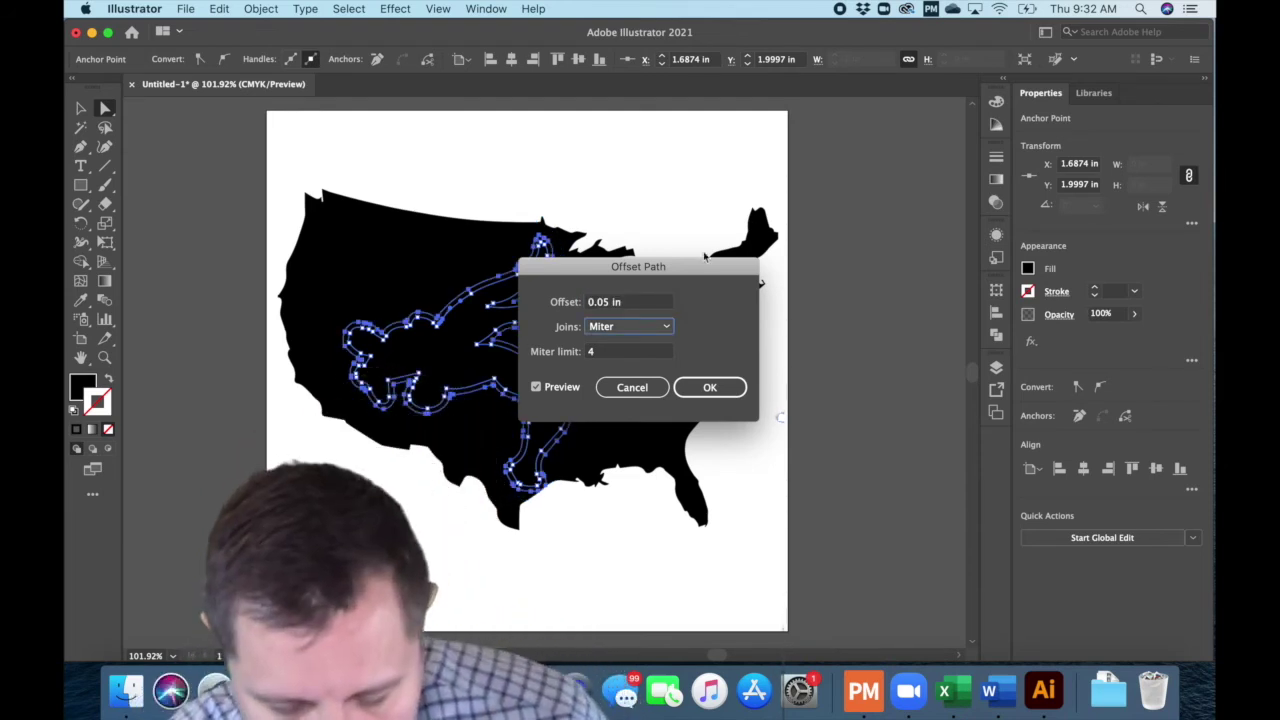
click(610, 302)
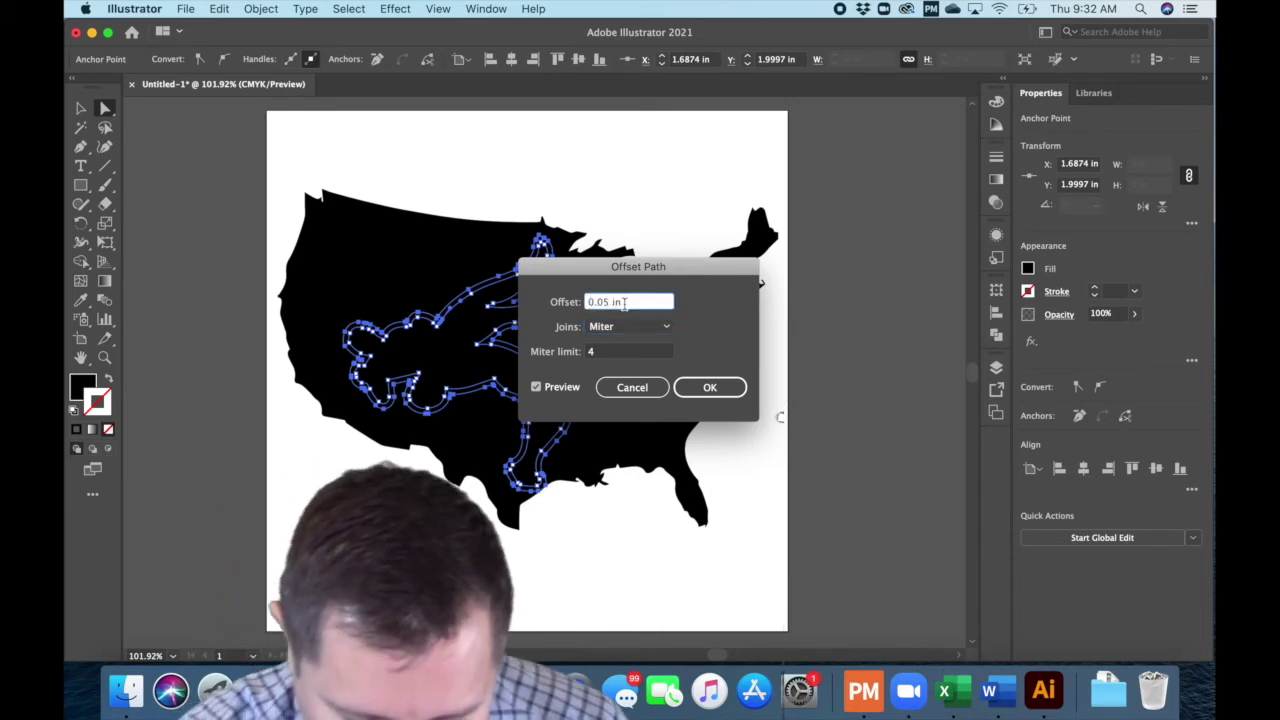
text(5)
key(Tab)
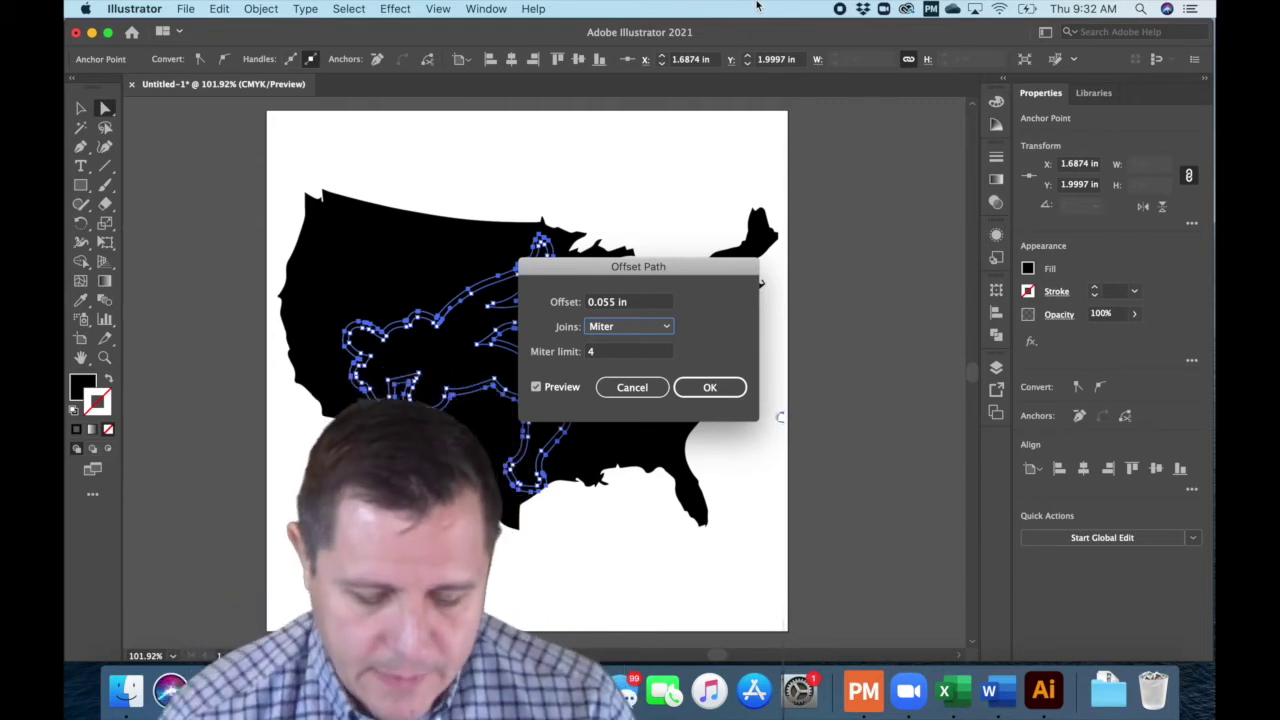
click(711, 388)
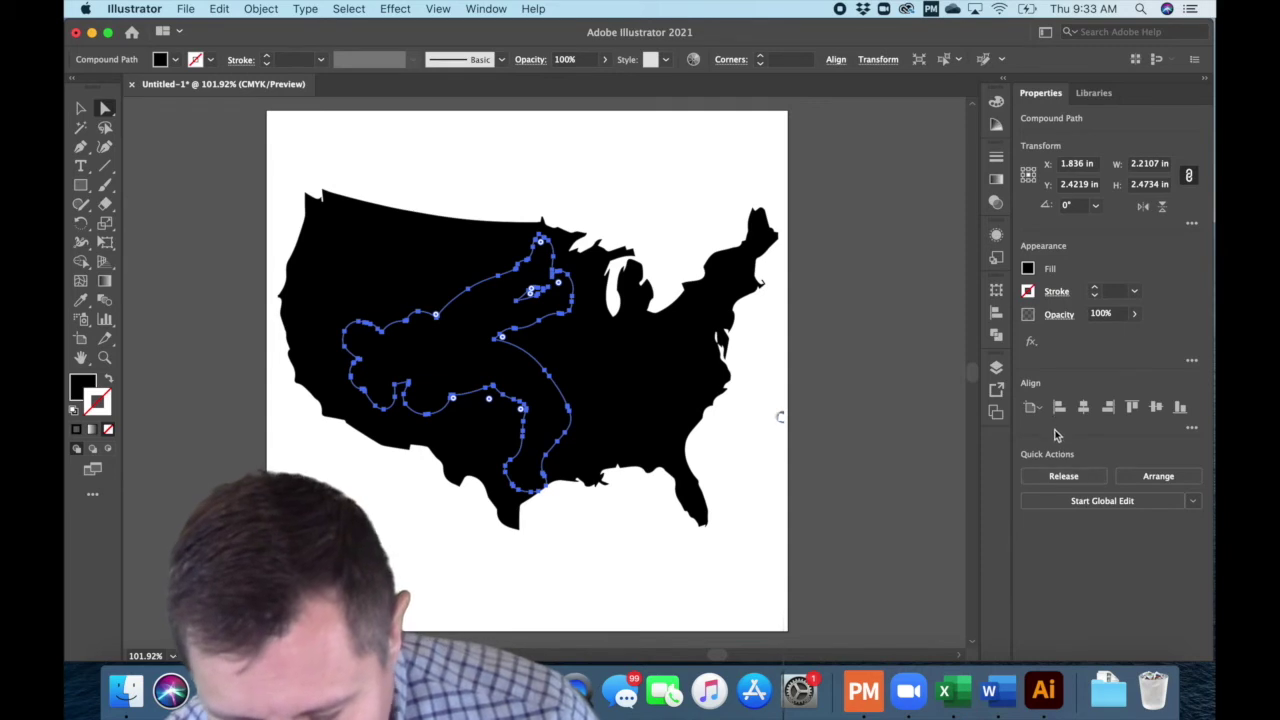
click(996, 336)
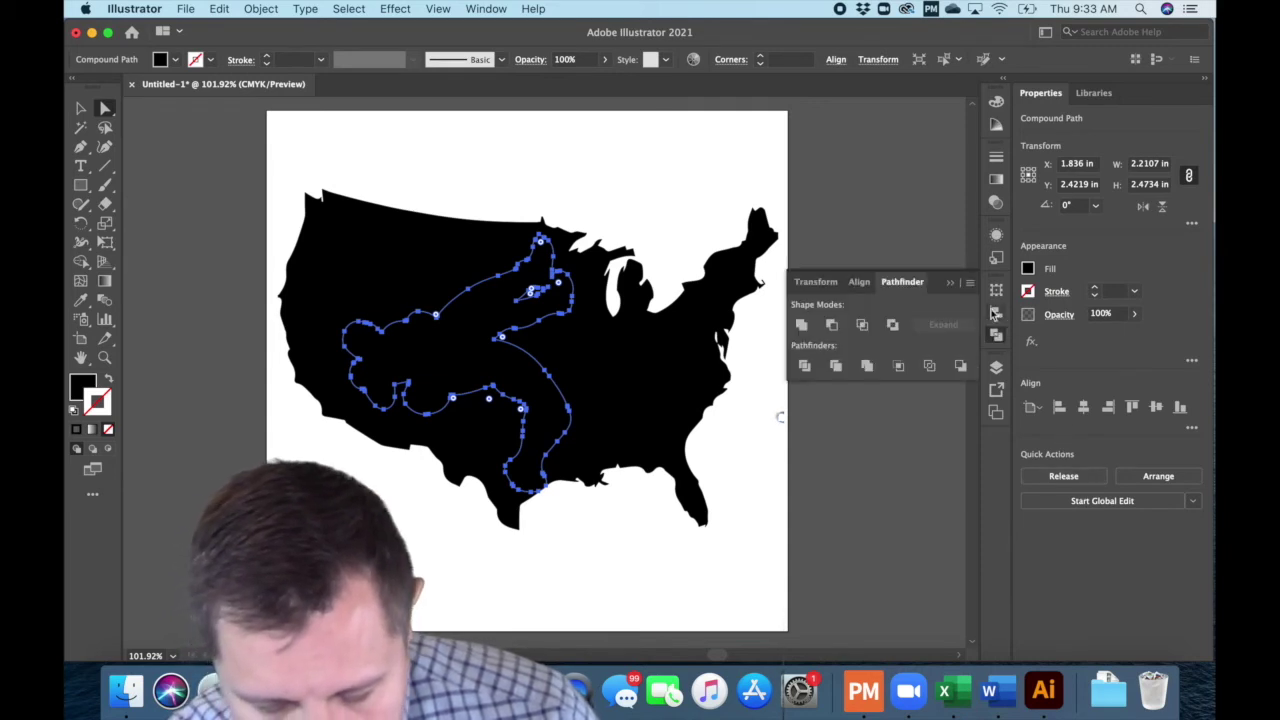
click(831, 326)
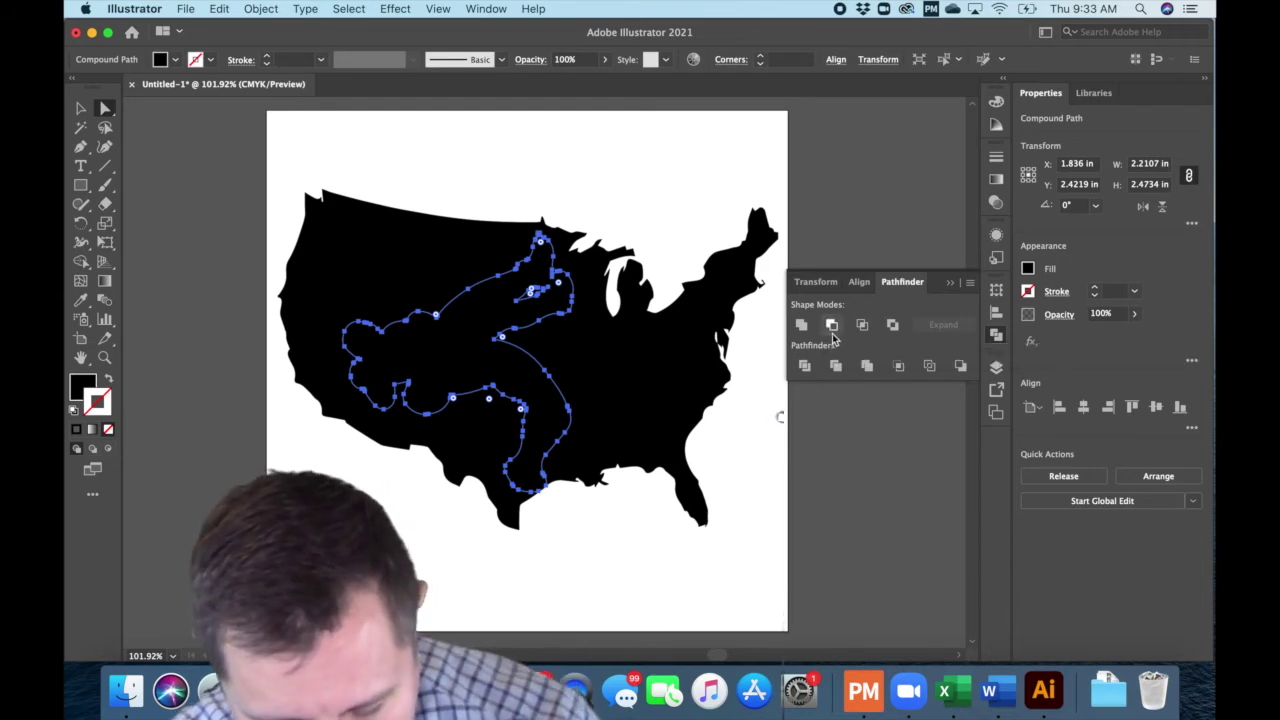
drag(354, 171, 732, 558)
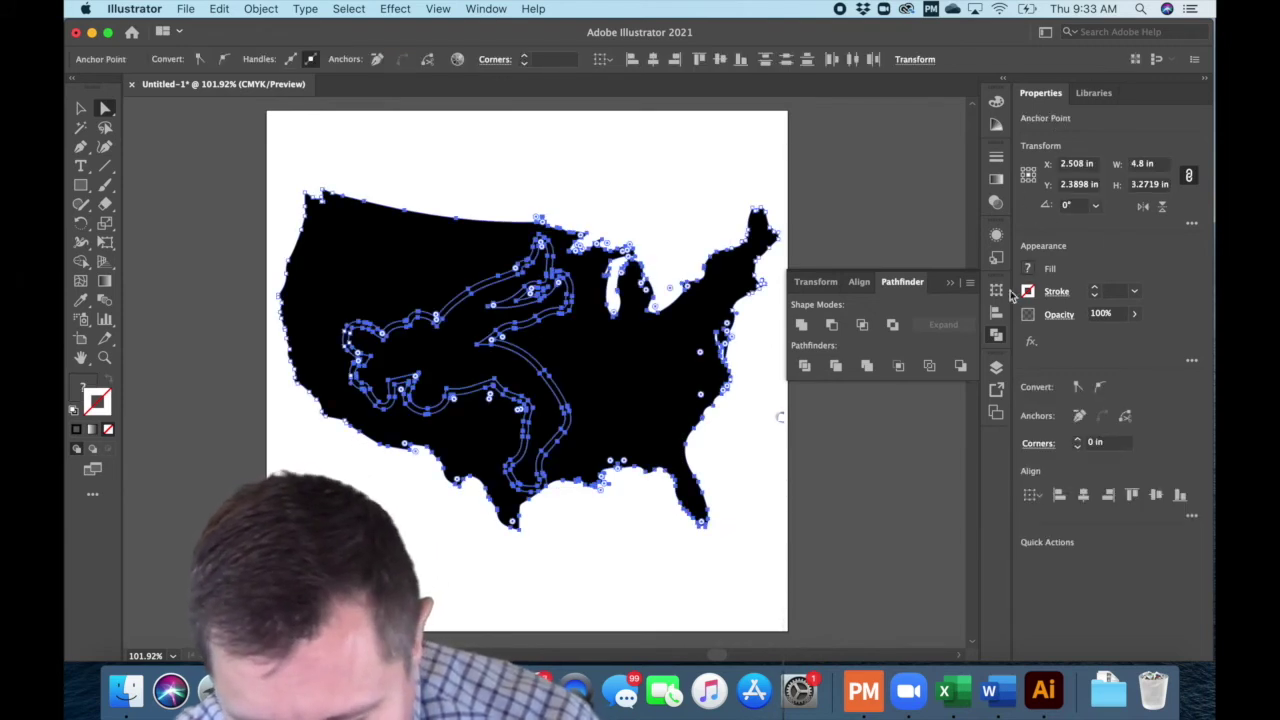
- Select the wrestlers' offset compound path together with the US map group, and cut it out of the map with Minus Front
click(996, 370)
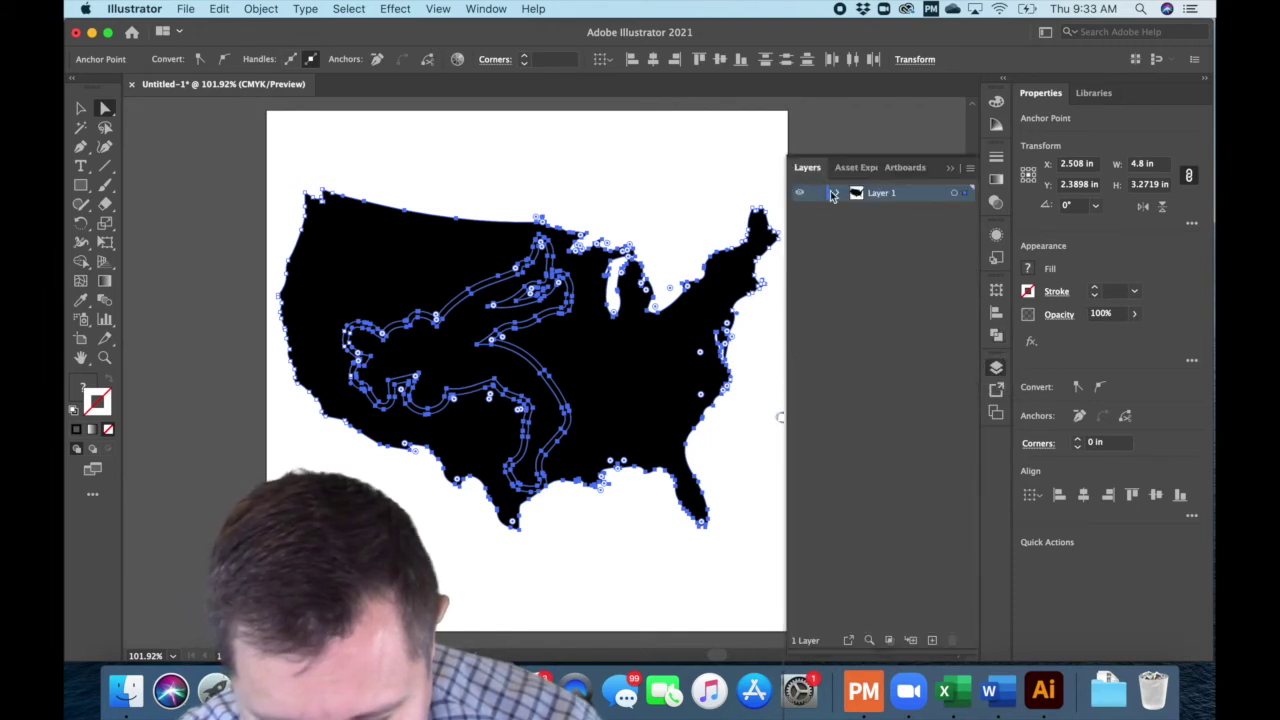
click(832, 193)
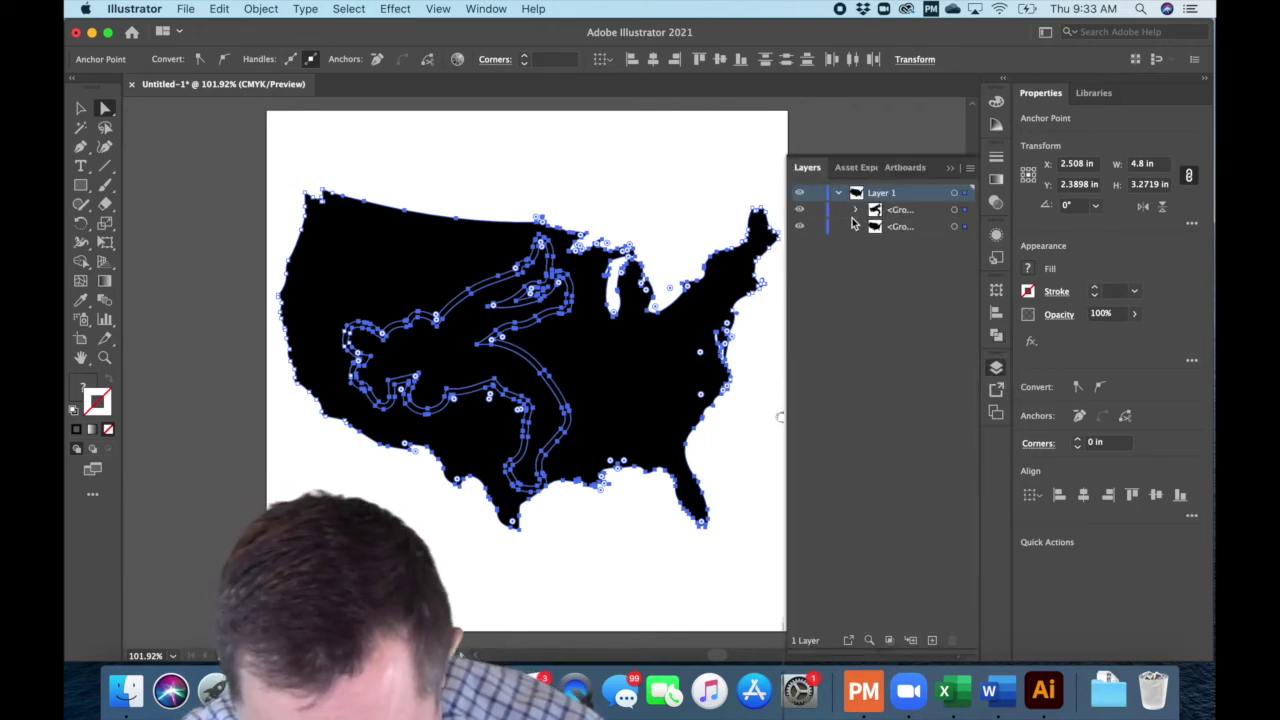
click(857, 210)
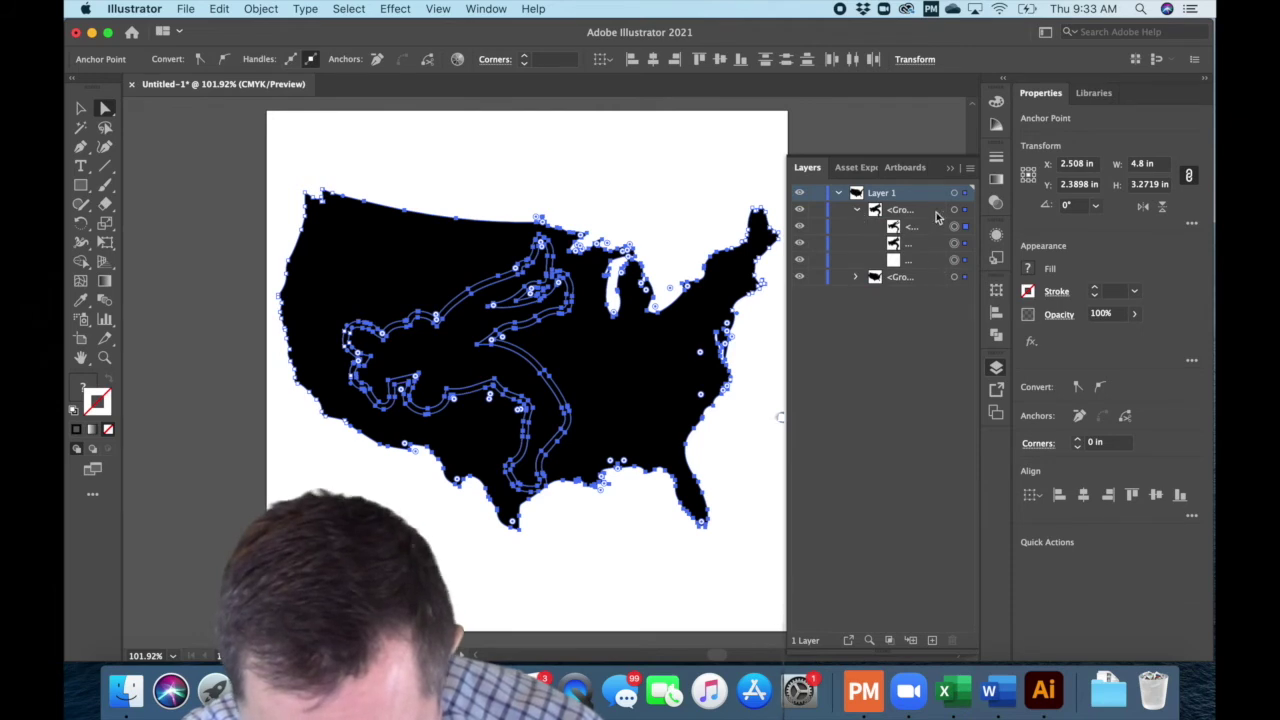
click(967, 230)
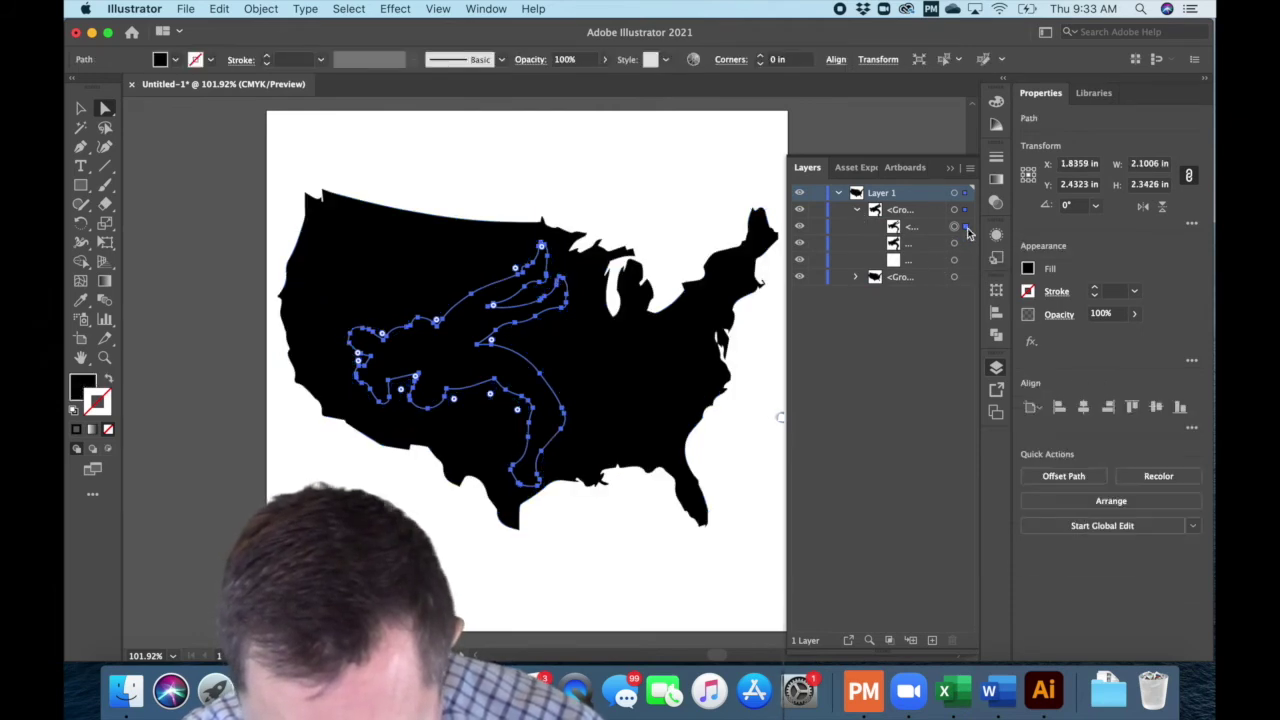
click(966, 244)
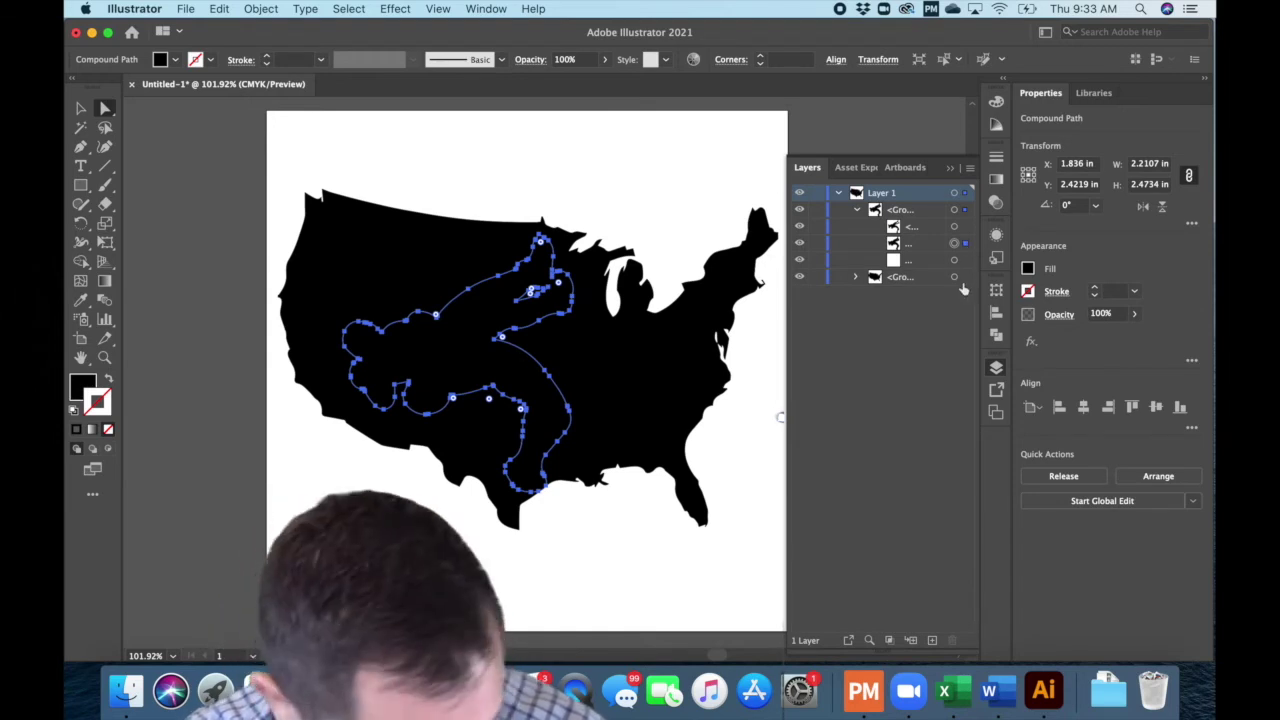
shift+click(955, 277)
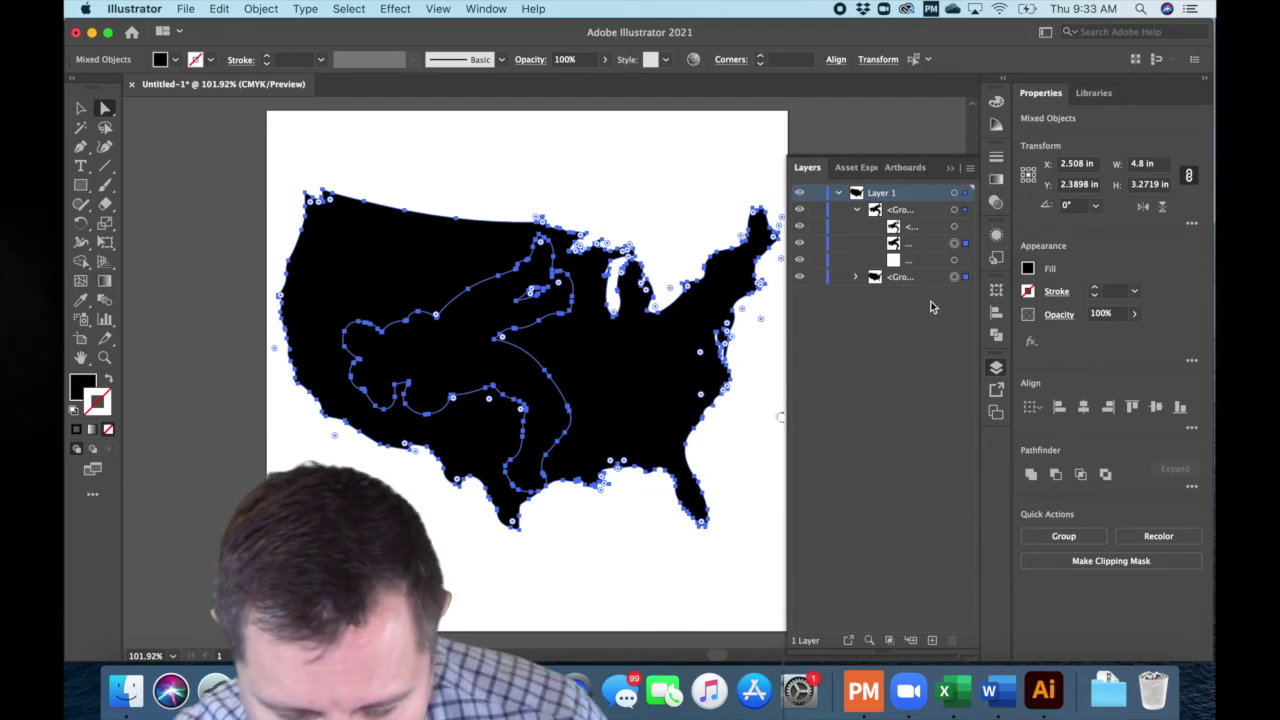
click(996, 338)
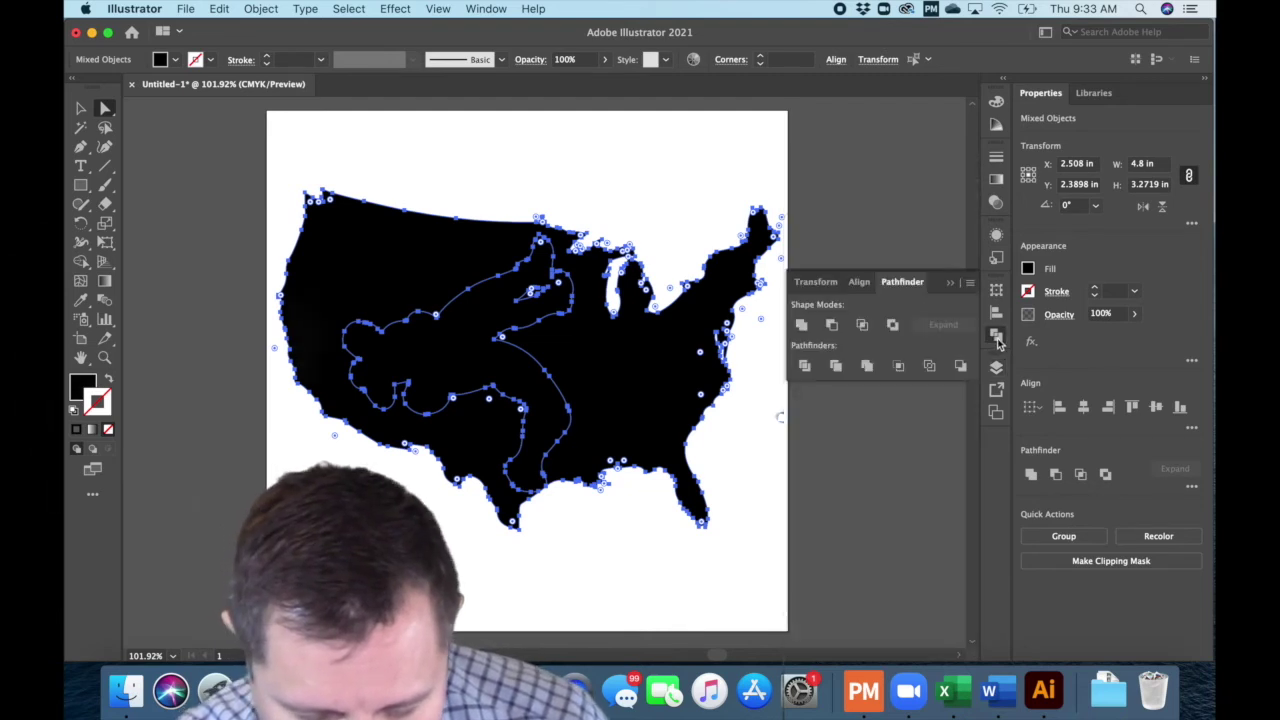
click(831, 325)
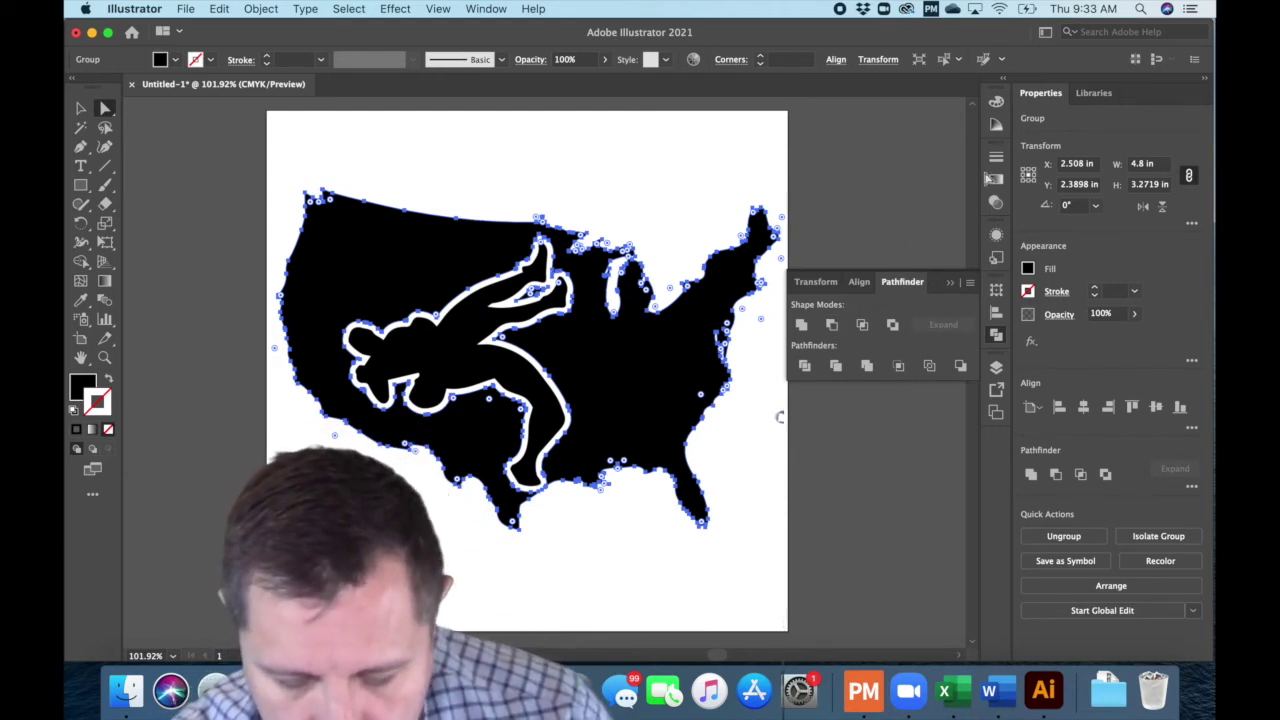
- Hide the wrestlers' path to check the cutout in the map, show it again, and clear the selection
click(996, 370)
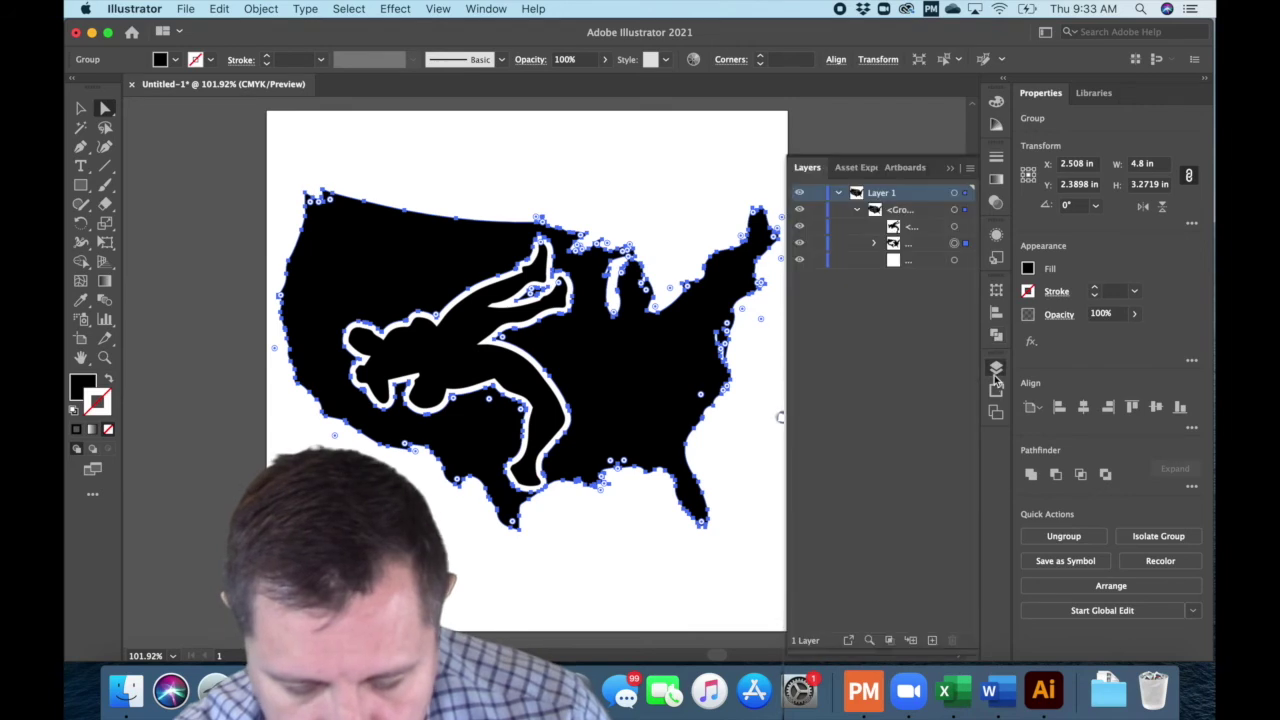
click(799, 227)
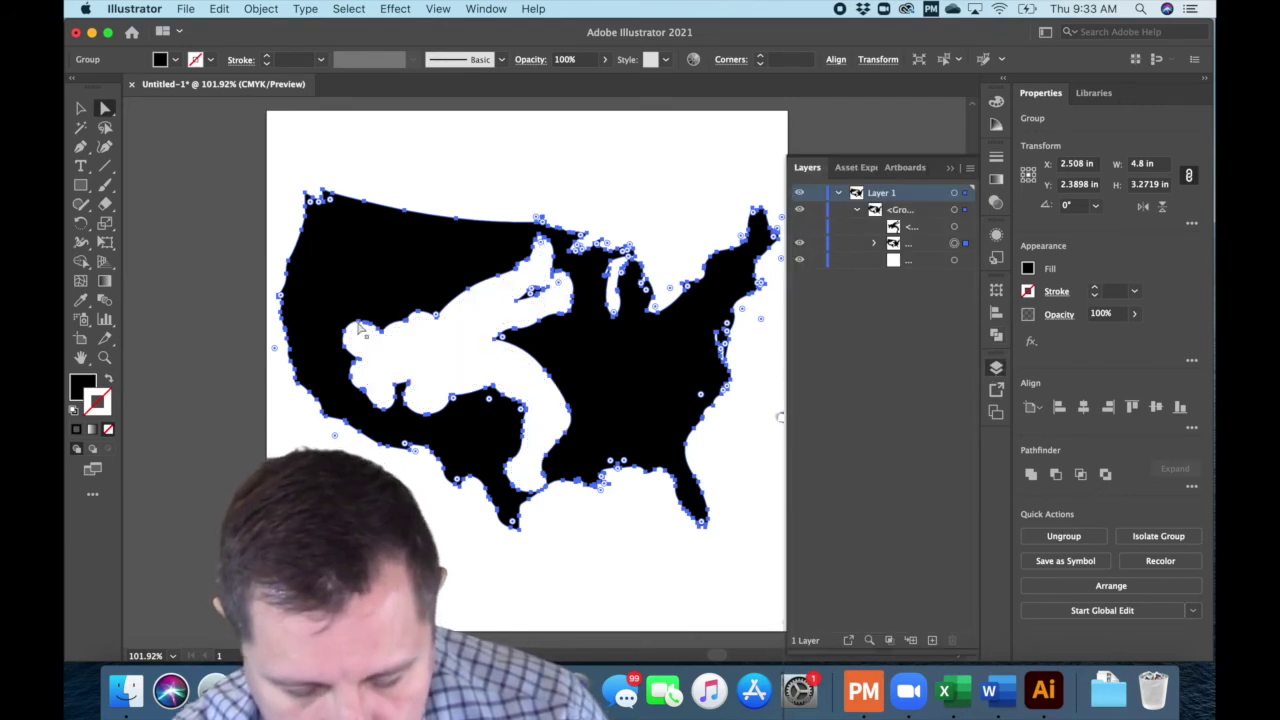
click(800, 227)
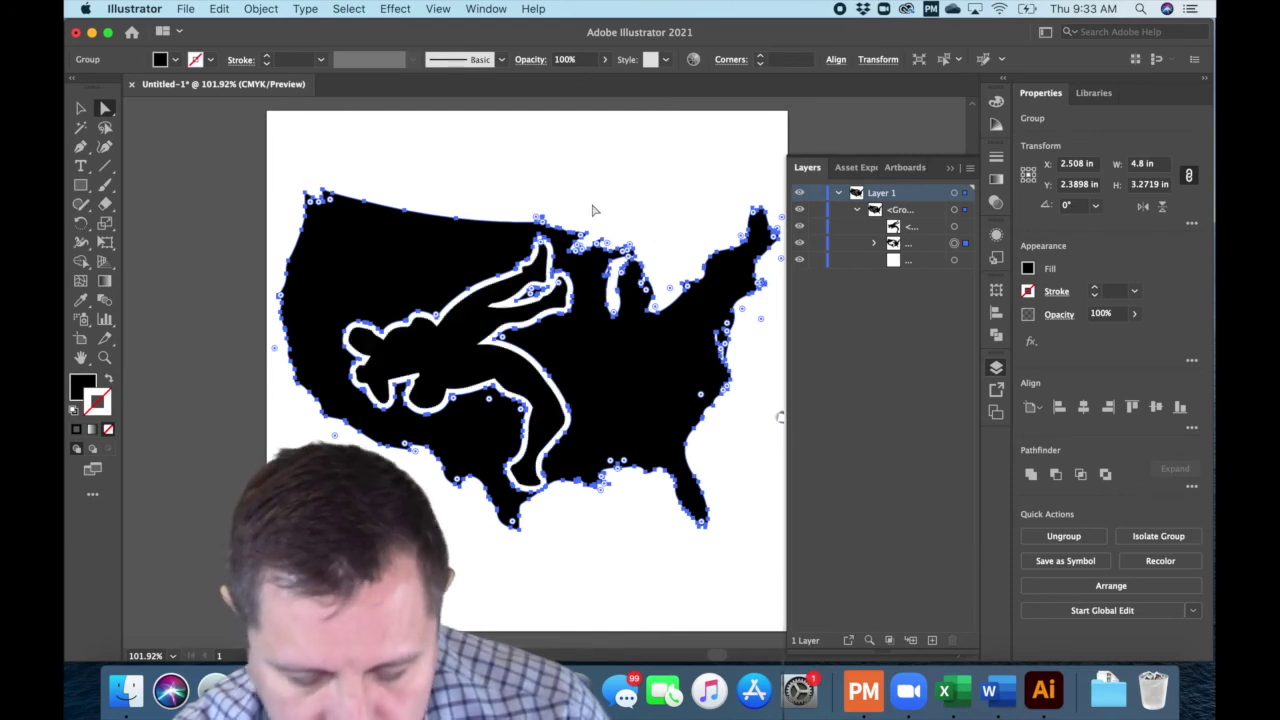
click(592, 210)
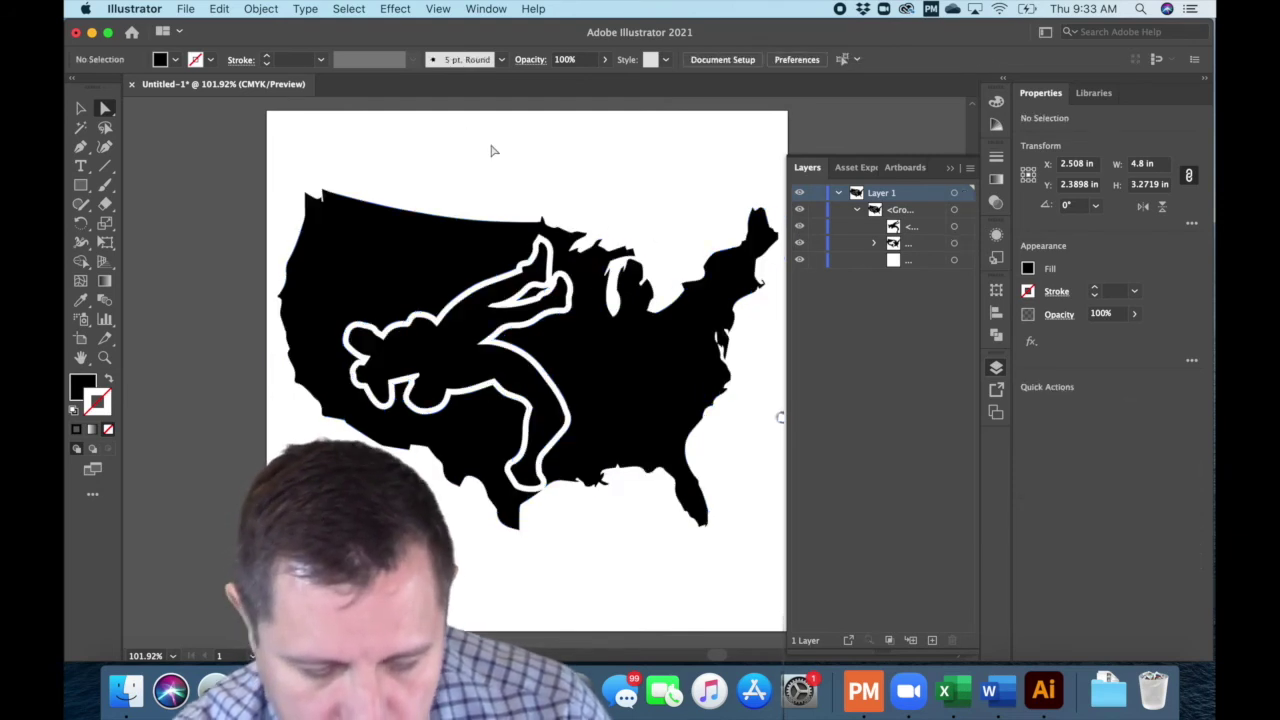
- Switch the artwork to Outline view for a close look at the Gulf coast edge beside the wrestler's foot
click(439, 9)
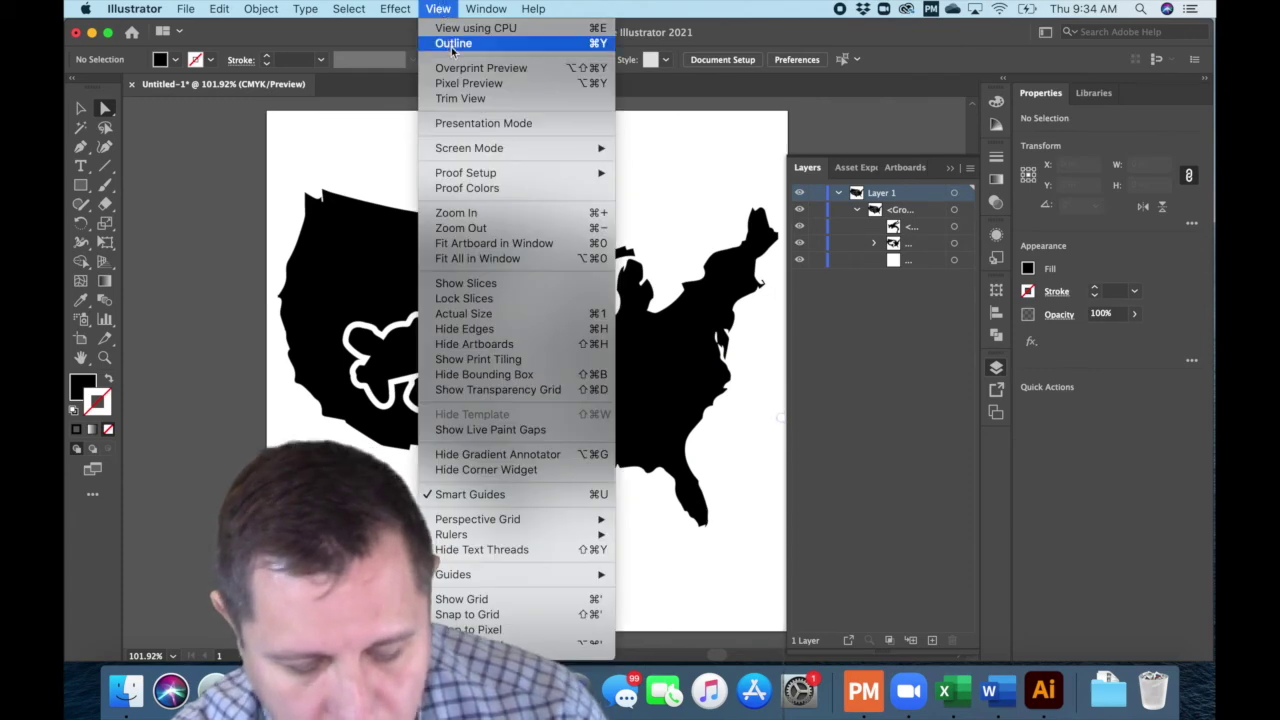
click(453, 43)
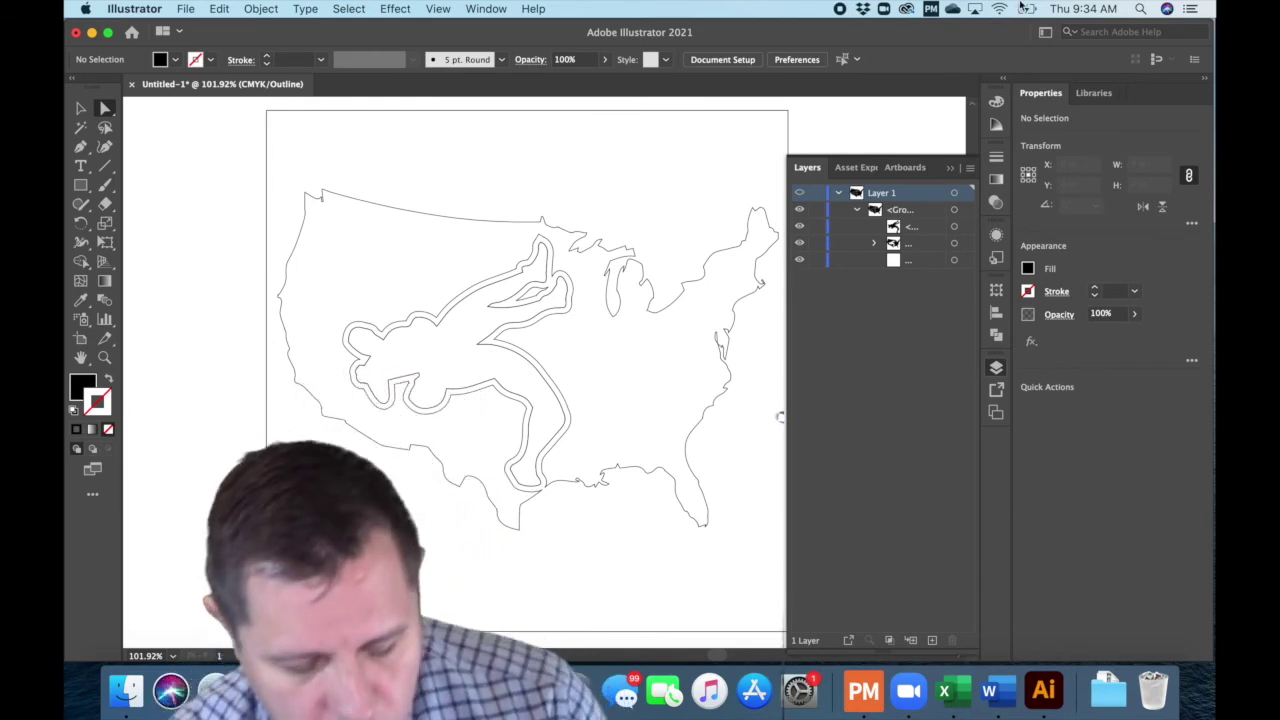
click(104, 357)
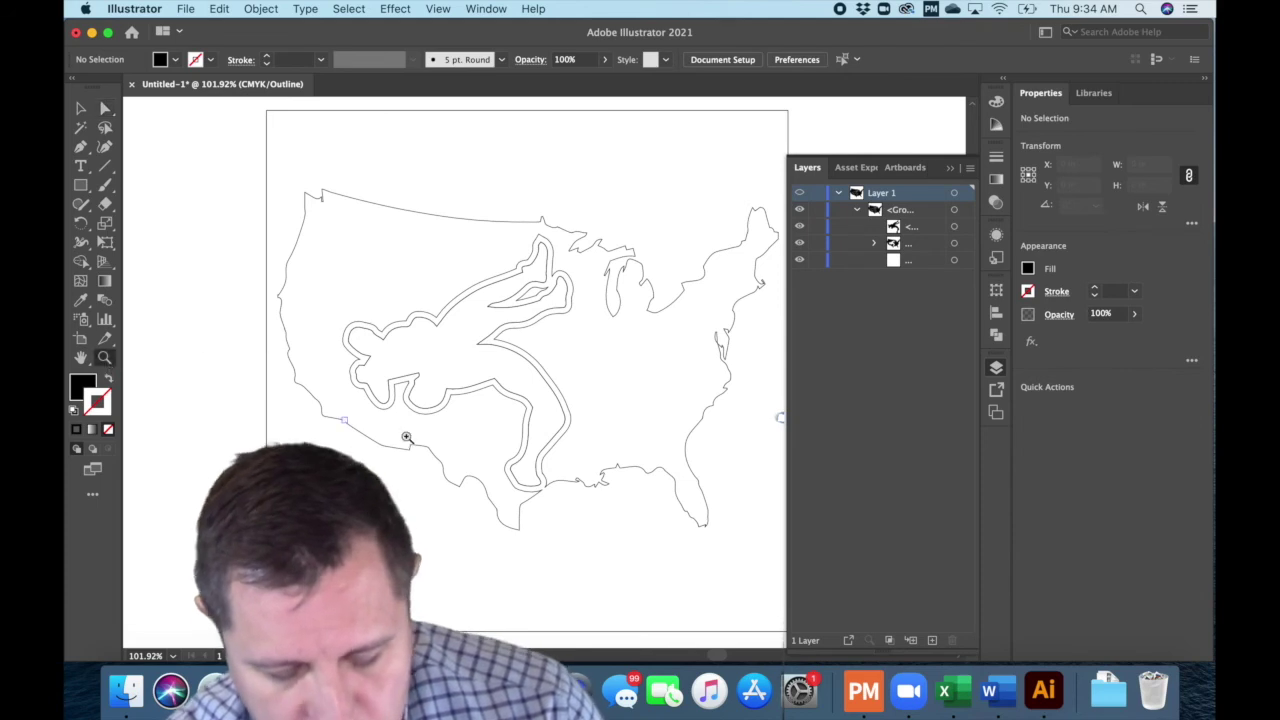
drag(632, 520, 686, 473)
click(950, 168)
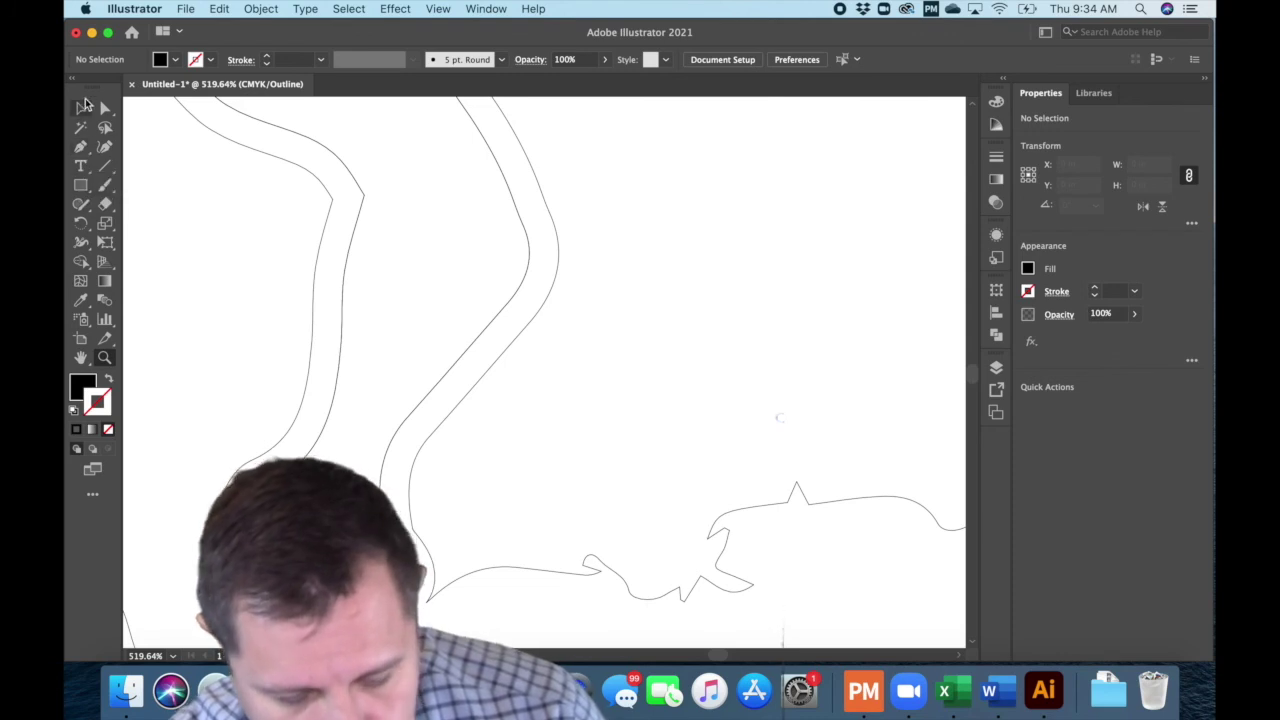
- Try reshaping the jagged spike on the Gulf coast outline by moving its inner anchor point
click(105, 108)
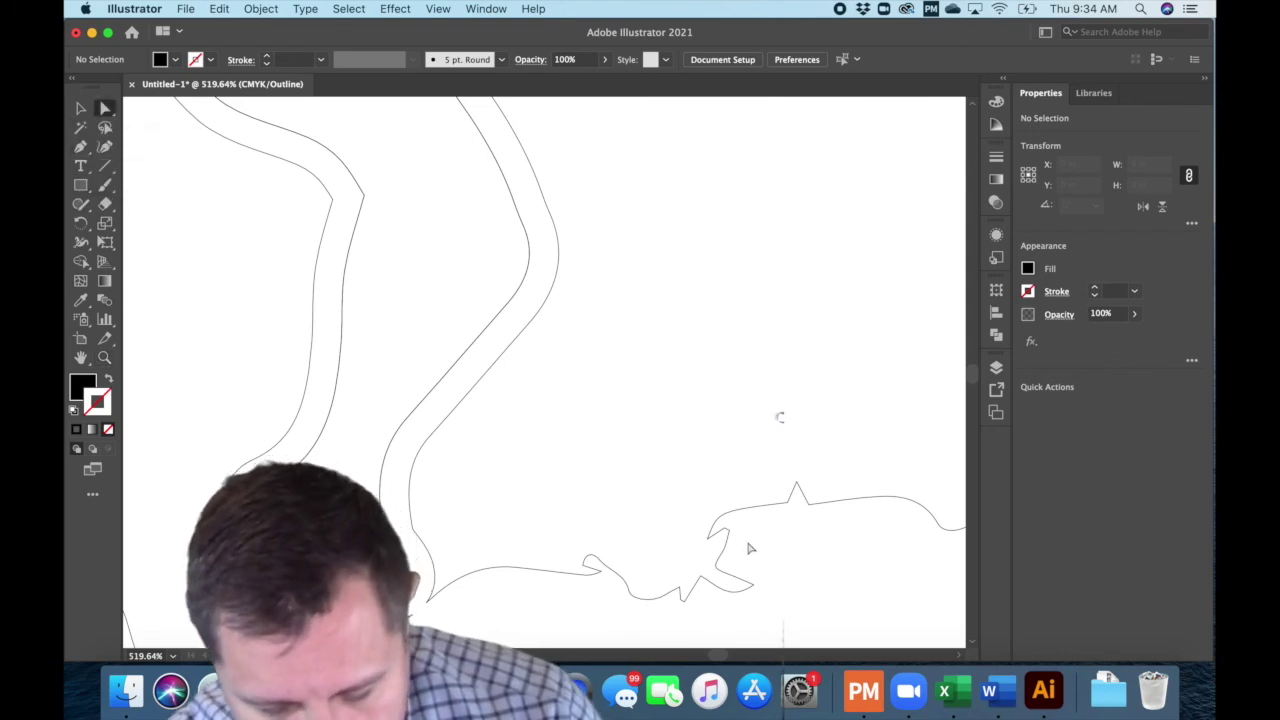
click(716, 567)
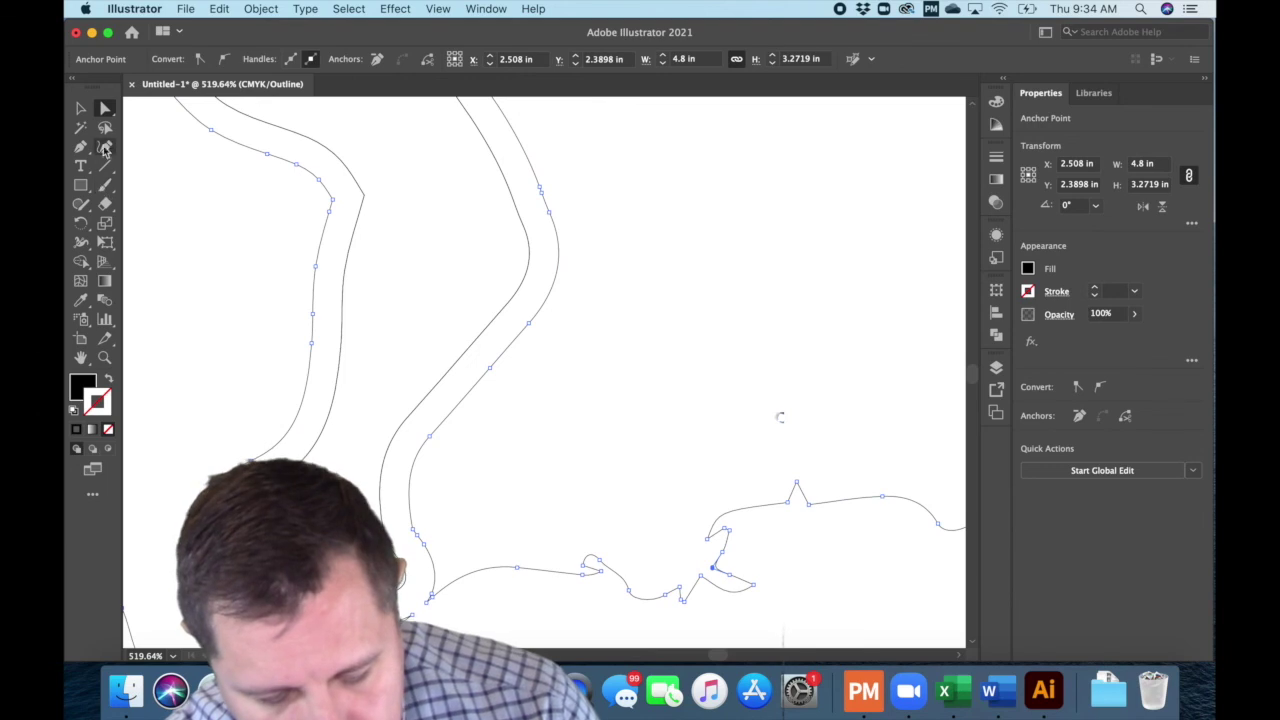
mouse_move(713, 570)
mouse_down()
mouse_move(749, 571)
mouse_move(697, 576)
mouse_move(716, 576)
mouse_up()
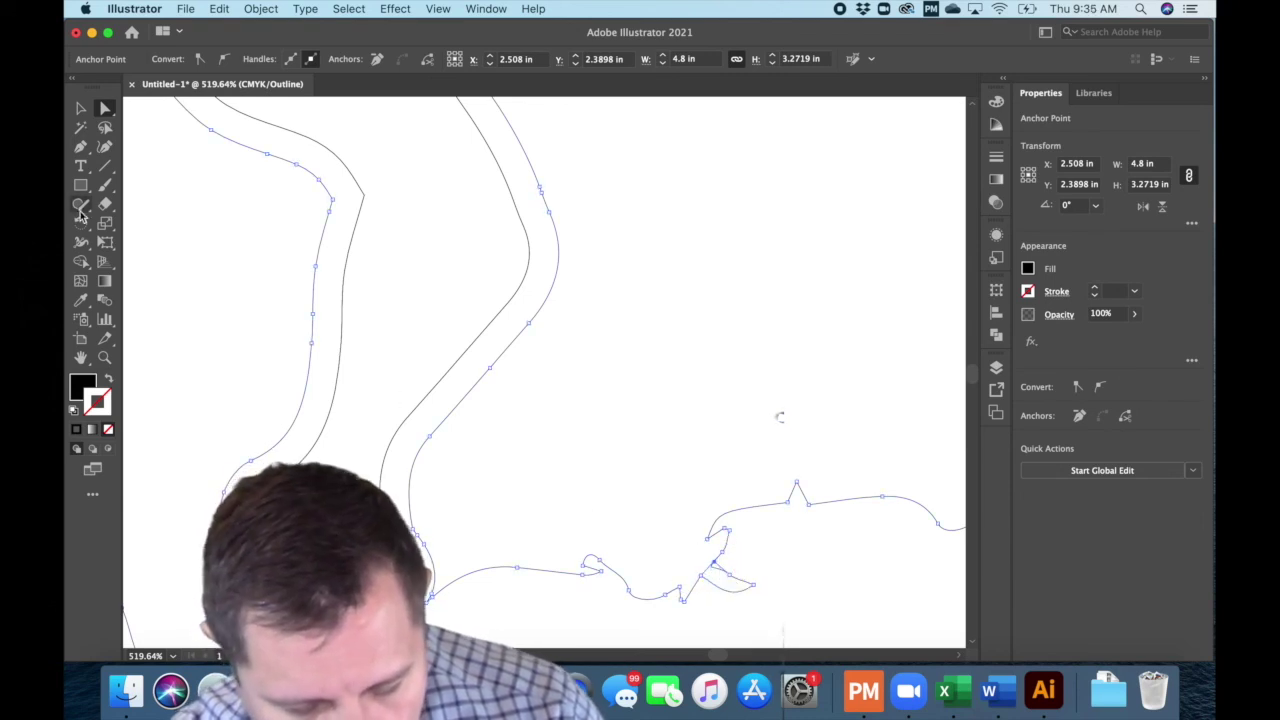
- Delete the excess anchor points of the Gulf coast spike with the Pen tool, including its pointed tip
click(82, 149)
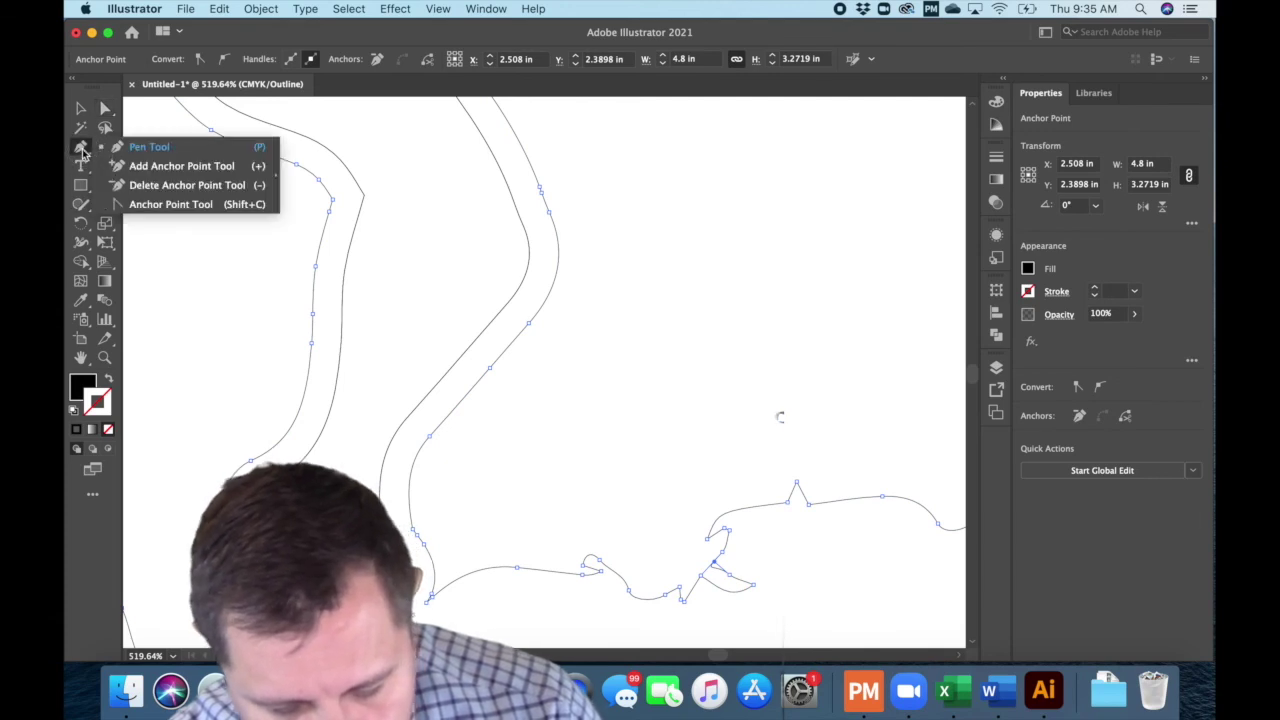
click(82, 150)
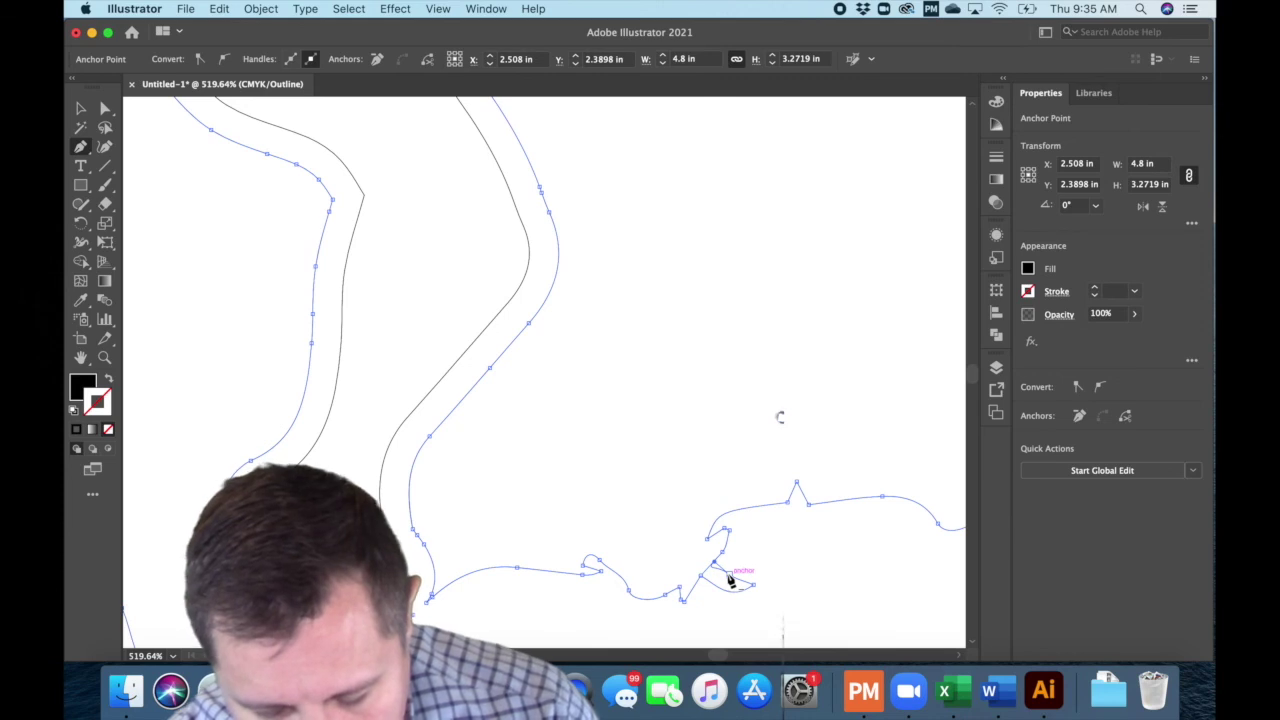
click(706, 580)
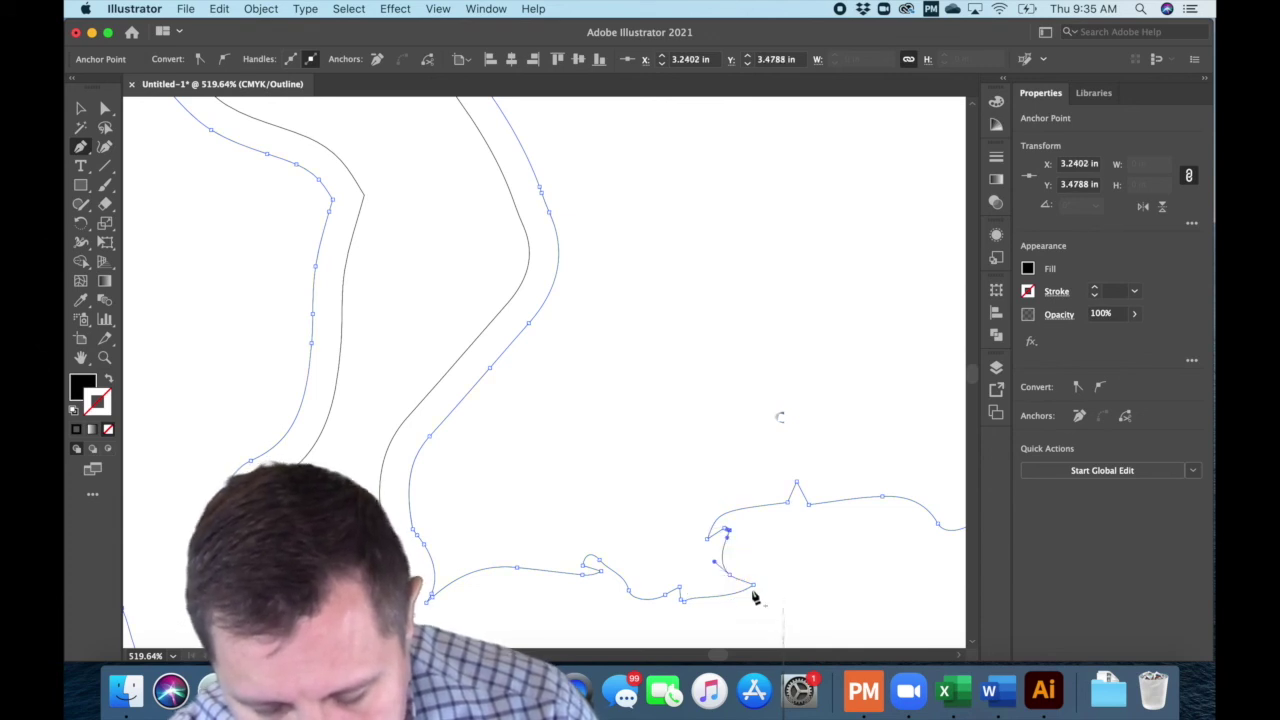
click(752, 587)
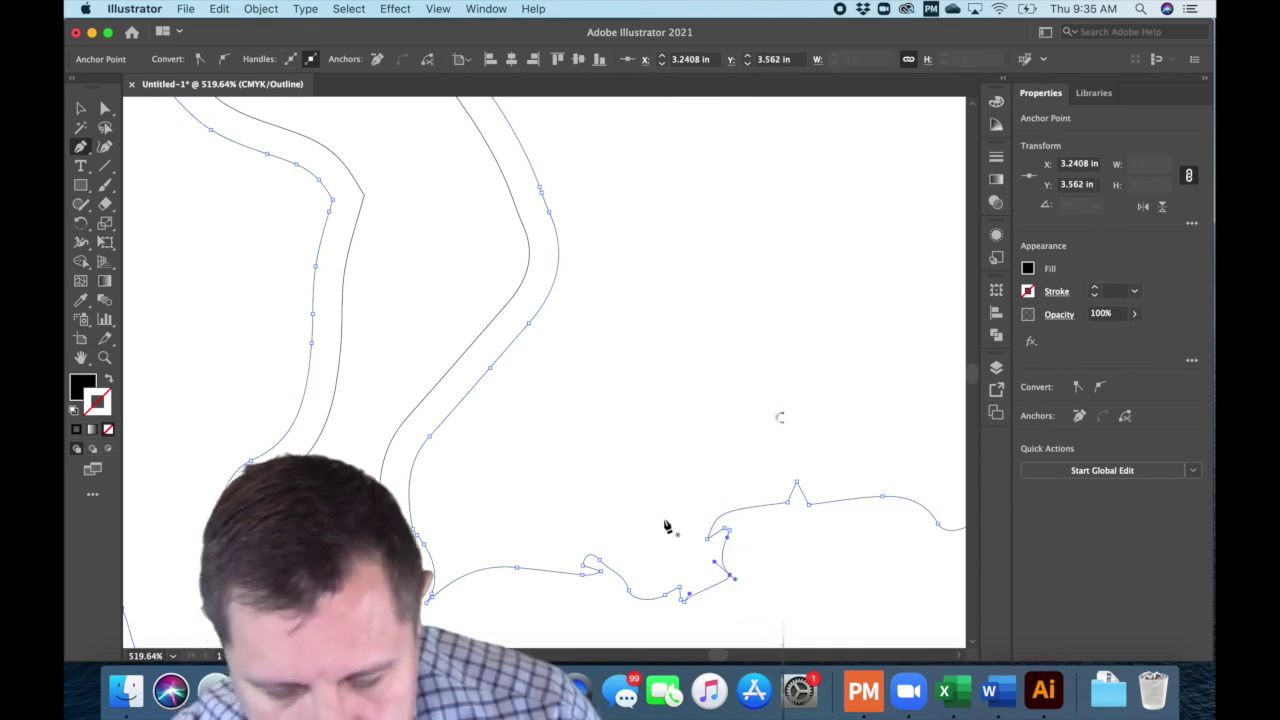